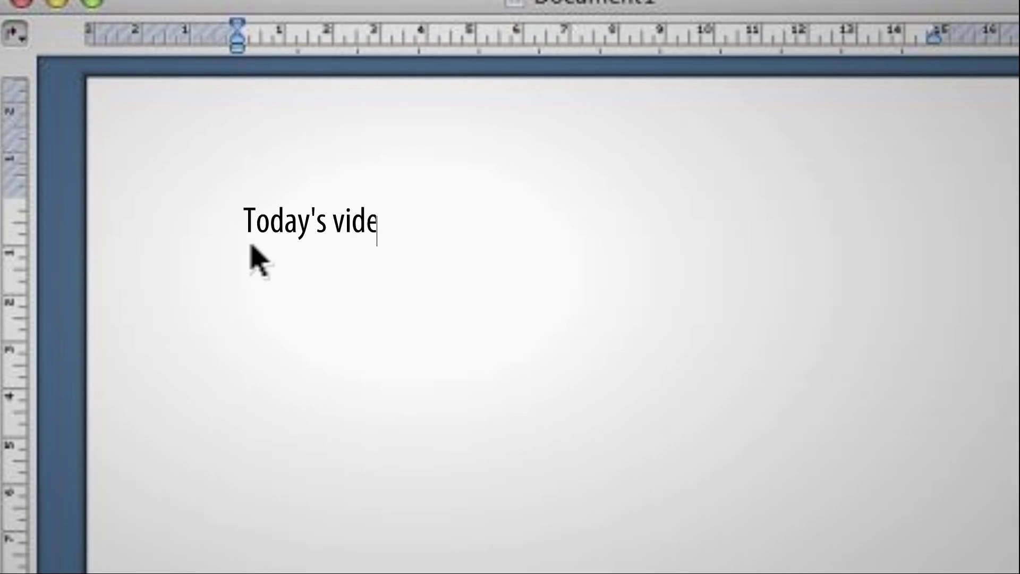
# Step: Type the title line 'Today's video is on Windows 7 Tips and Tricks' in the blank document
pyautogui.write('o is on Wind')
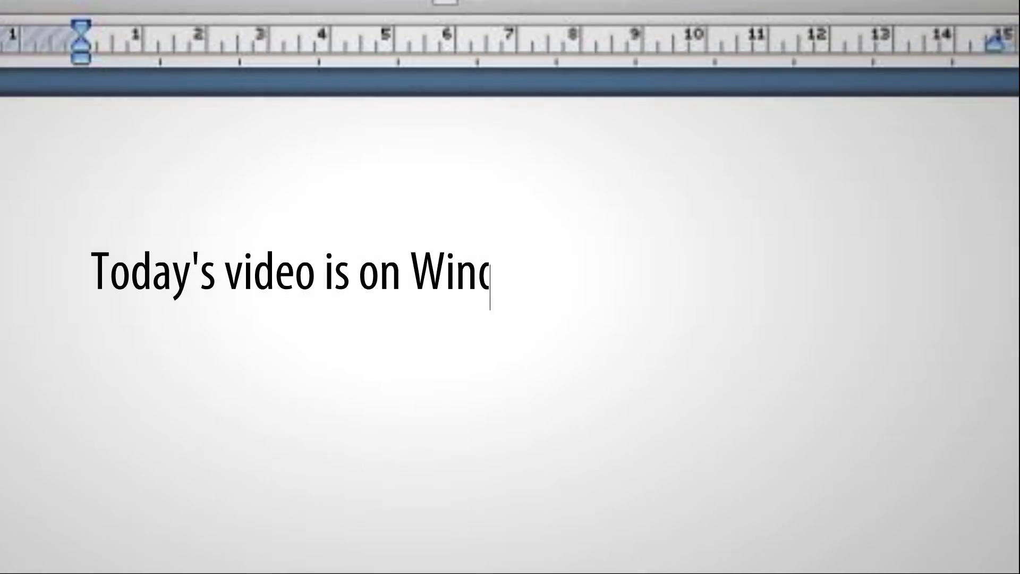
pyautogui.write('ows 7 Tips and Tricks')
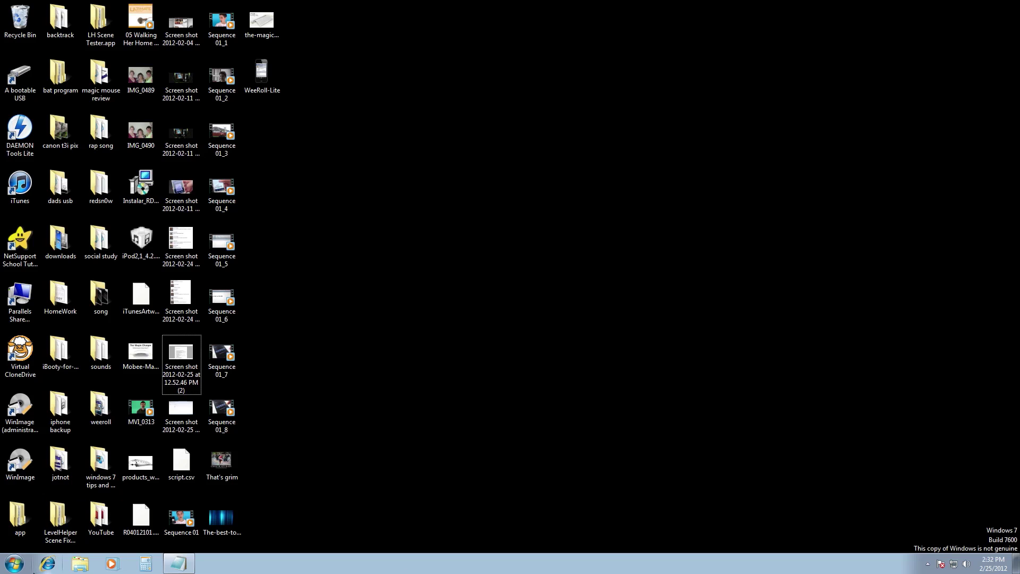
# Step: Open the Google Canada browser, resize Notepad, and snap Notepad to the left half of the screen
pyautogui.click(47, 563)
pyautogui.click(178, 564)
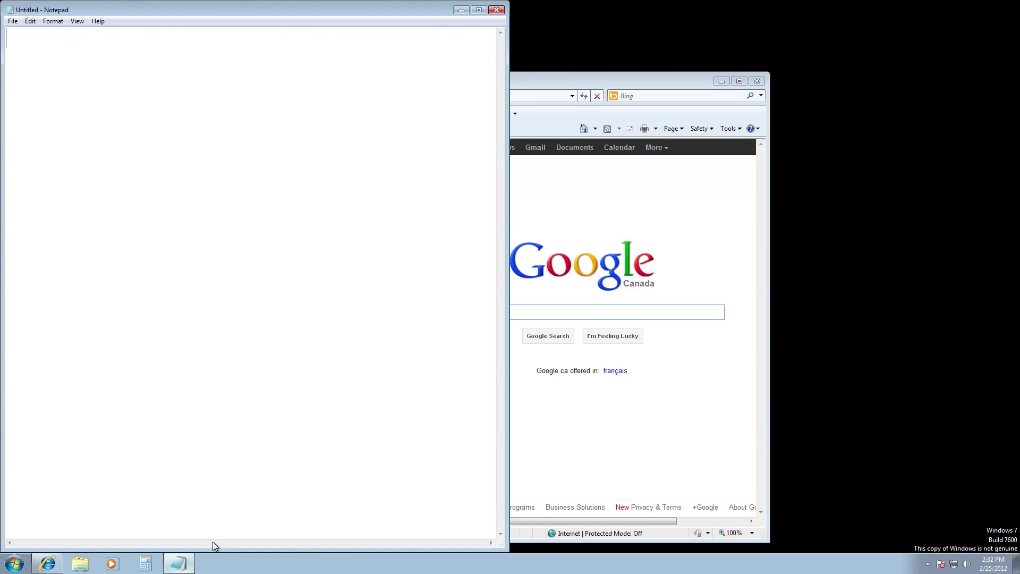
pyautogui.moveTo(322, 3); pyautogui.dragTo(438, 101)
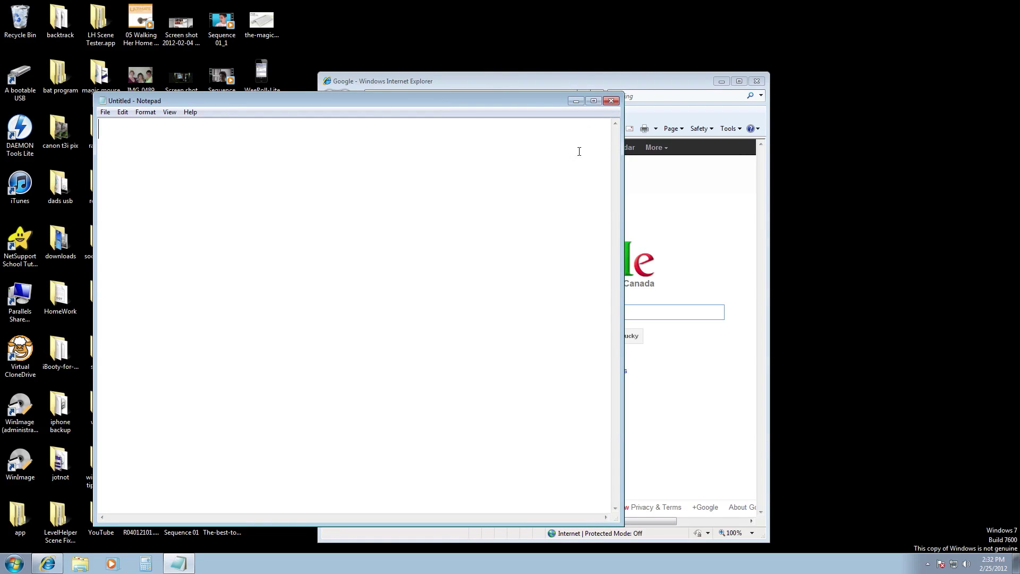
pyautogui.moveTo(445, 100); pyautogui.dragTo(350, 63)
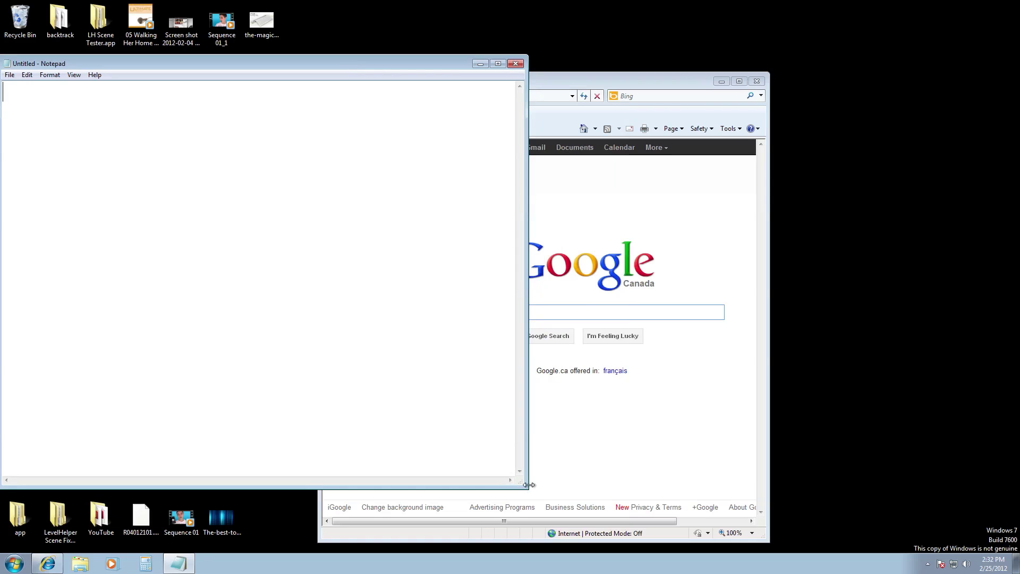
pyautogui.moveTo(528, 488); pyautogui.dragTo(363, 529)
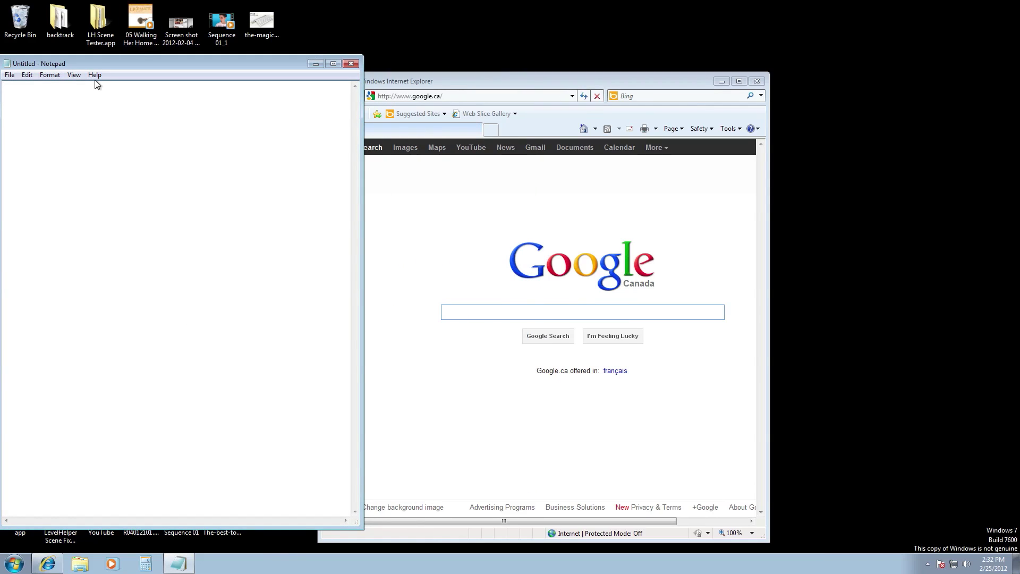
pyautogui.moveTo(93, 60); pyautogui.dragTo(1, 123)
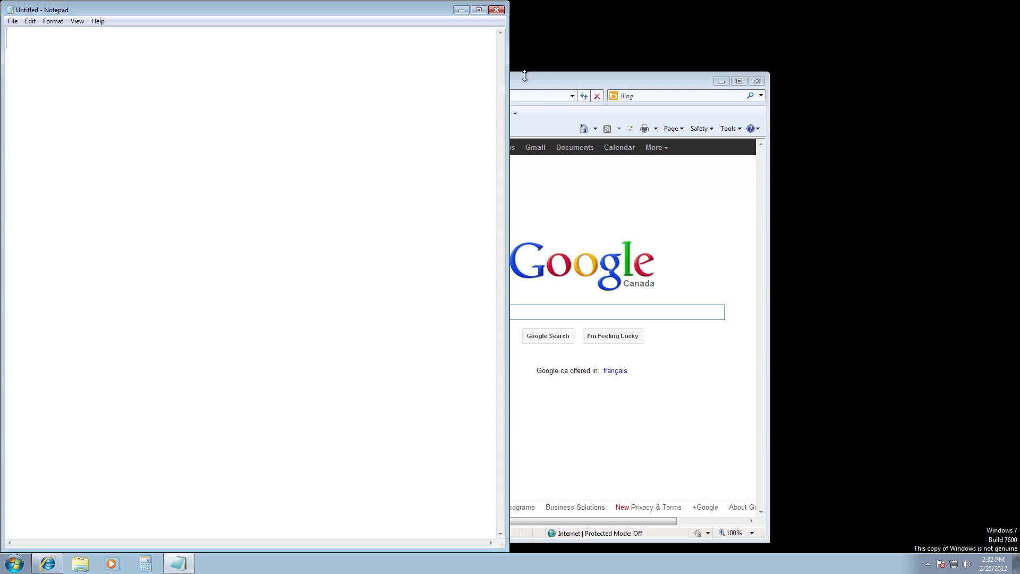
# Step: Snap the browser to the right half, maximize it to full screen, then close it
pyautogui.moveTo(522, 81); pyautogui.dragTo(1019, 98)
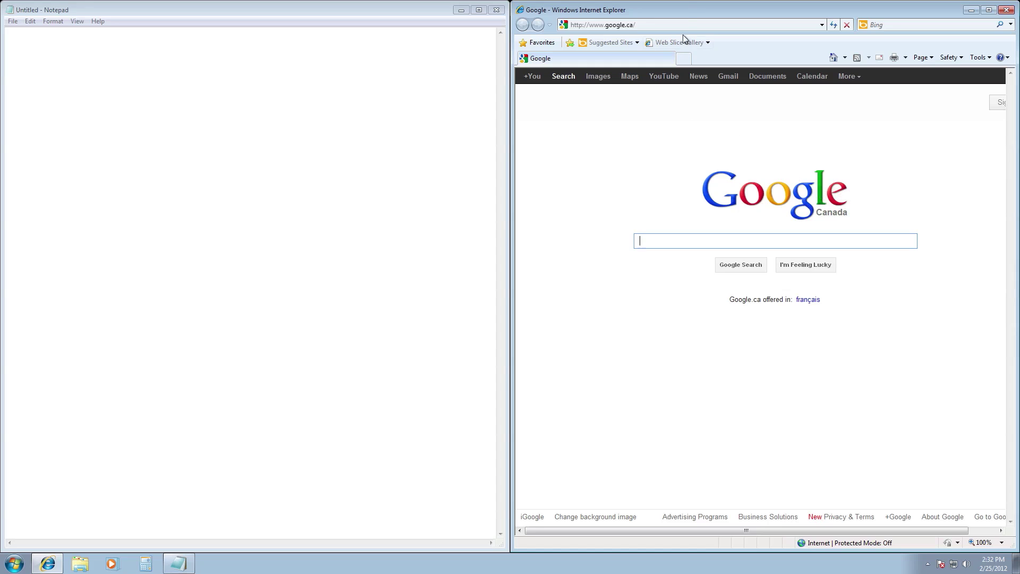
pyautogui.moveTo(689, 11); pyautogui.dragTo(536, 2)
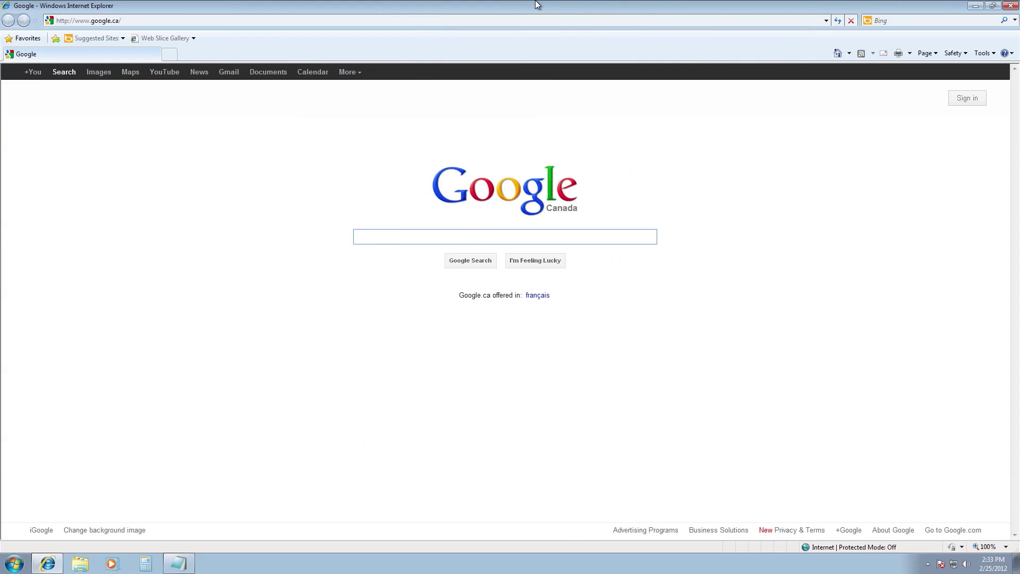
pyautogui.click(1009, 6)
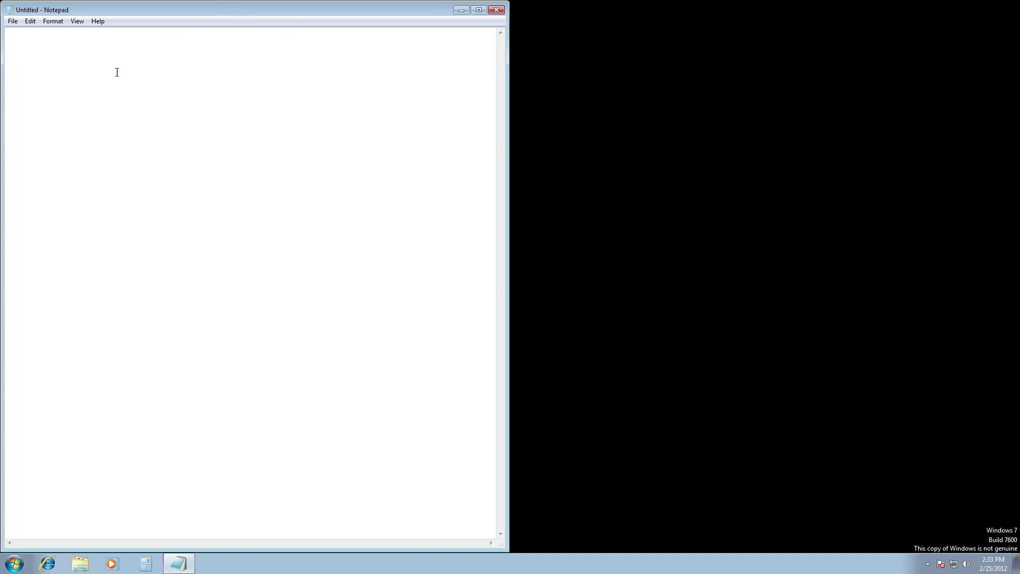
# Step: Reopen and restore the browser, then unsnap Notepad and shake it to clear the other windows
pyautogui.click(48, 563)
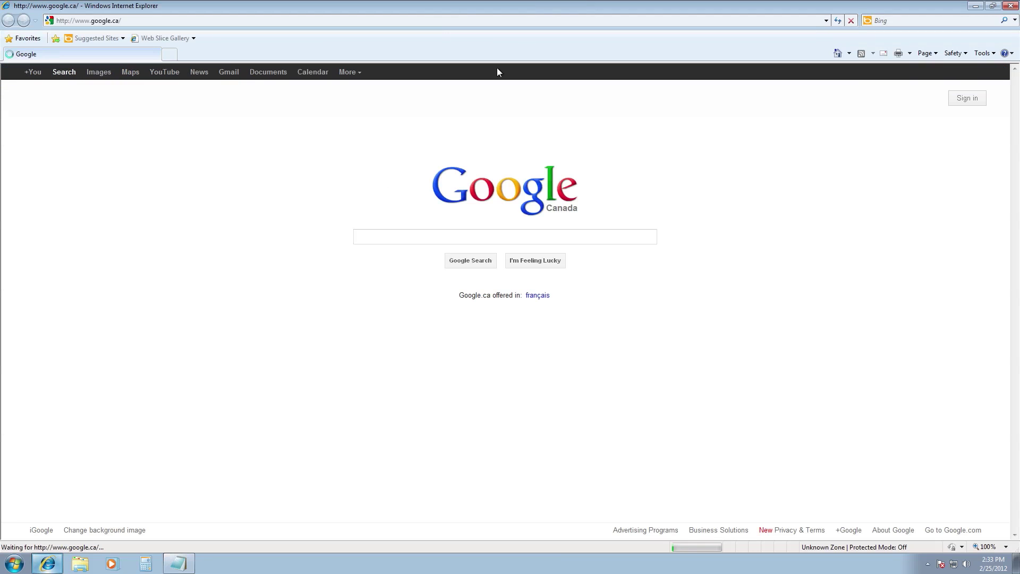
pyautogui.click(992, 6)
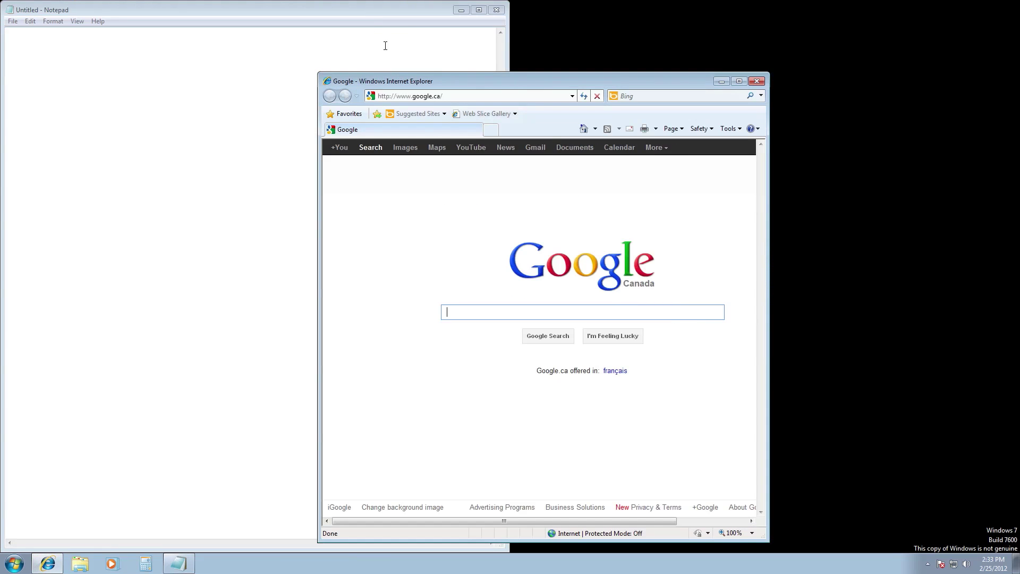
pyautogui.click(361, 4)
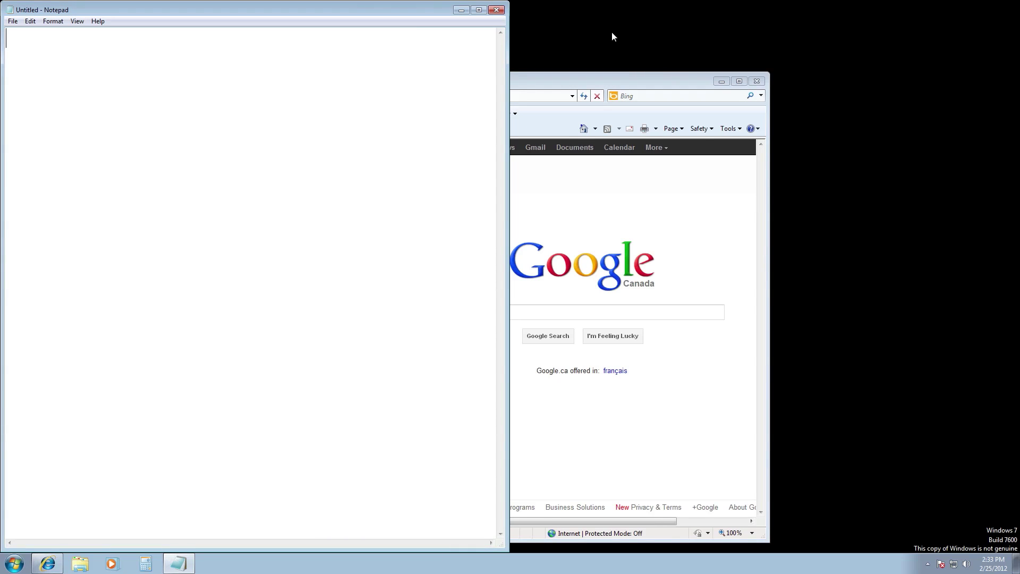
pyautogui.moveTo(401, 12)
pyautogui.mouseDown()
pyautogui.moveTo(599, 91)
pyautogui.moveTo(503, 70)
pyautogui.moveTo(645, 173)
pyautogui.moveTo(746, 189)
pyautogui.moveTo(646, 39)
pyautogui.mouseUp()
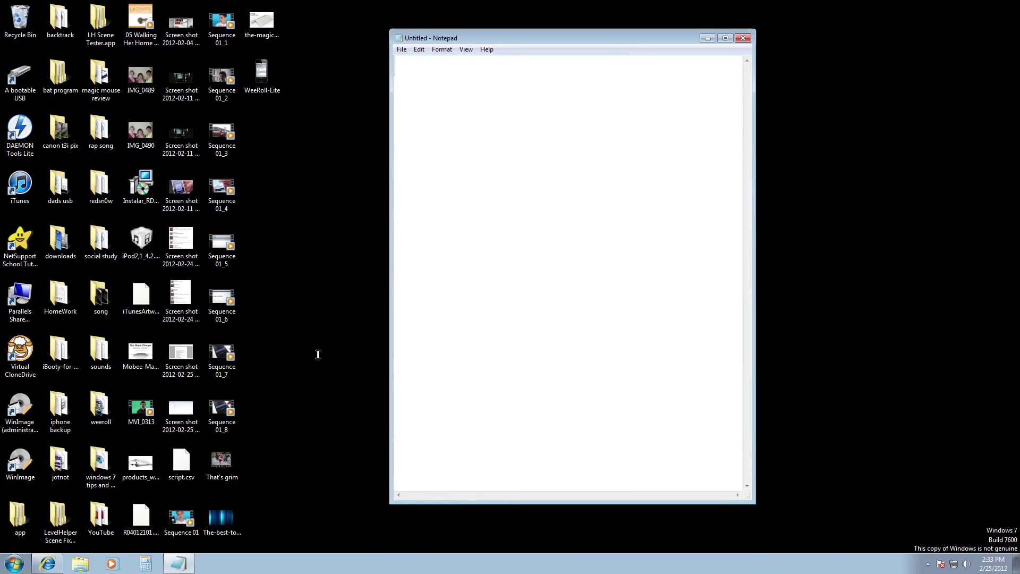
# Step: Bring back and maximize the Google Canada browser, then toggle Show Desktop off and back on
pyautogui.click(48, 563)
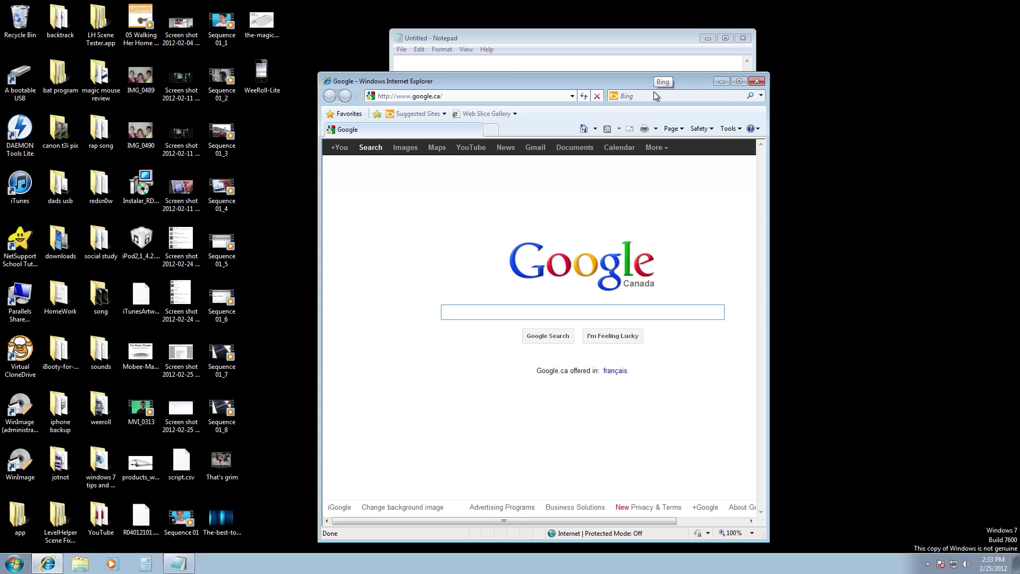
pyautogui.click(739, 81)
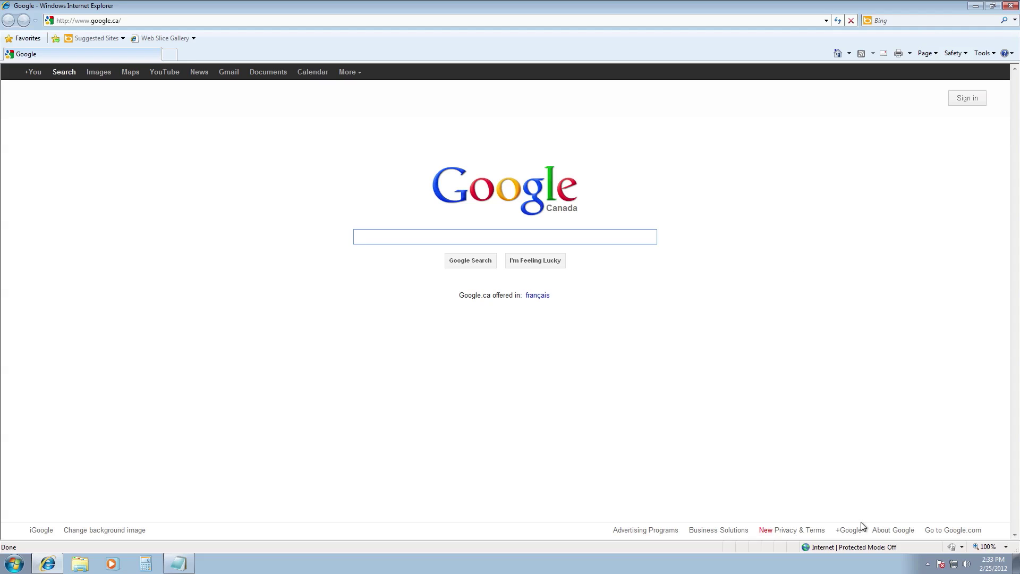
pyautogui.click(1016, 559)
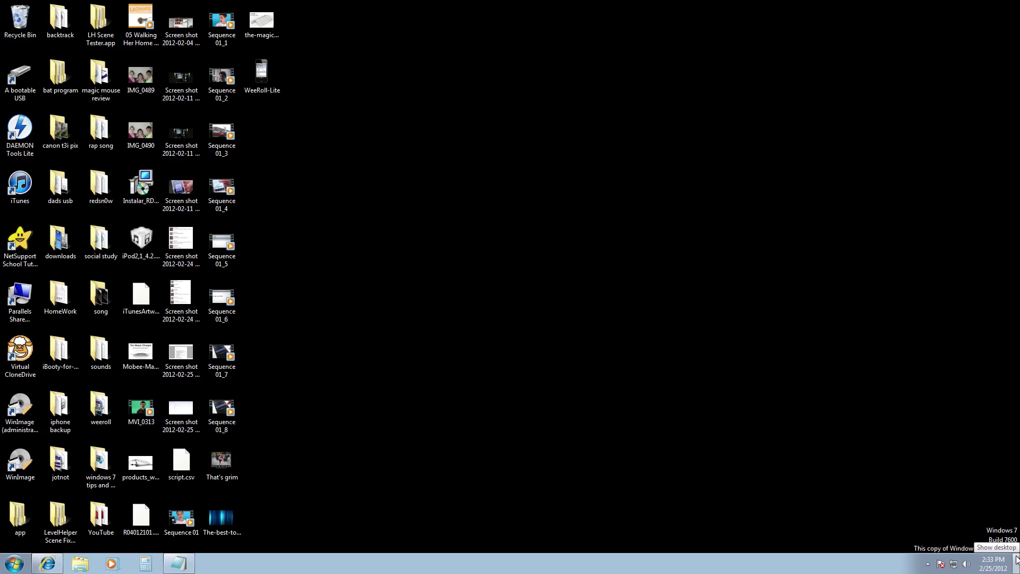
pyautogui.click(1016, 559)
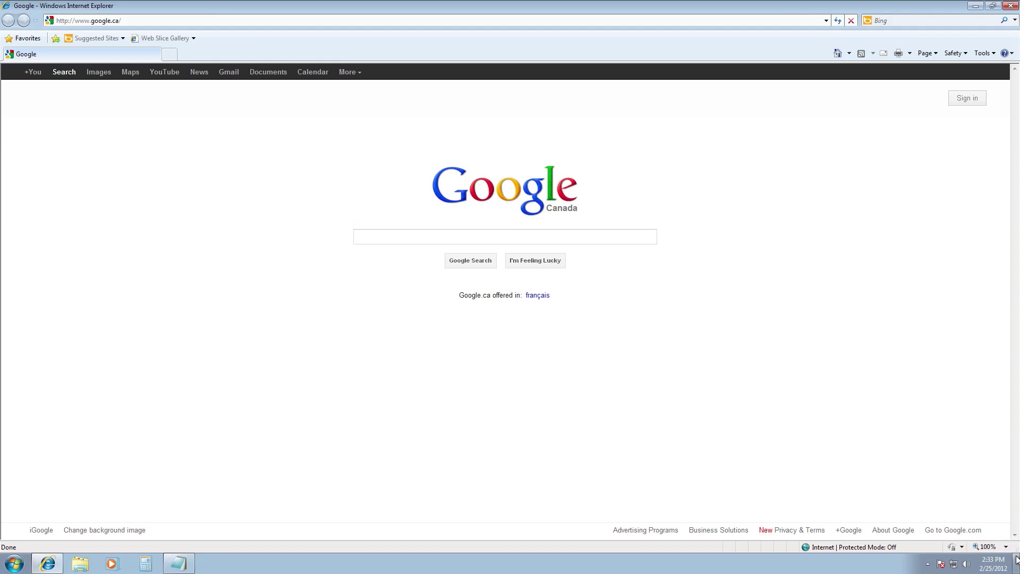
# Step: Show the desktop, Ctrl-select two Sequence files, then box-select Screen shot and Sequence icons, excluding Sequence 01_4
pyautogui.click(1016, 559)
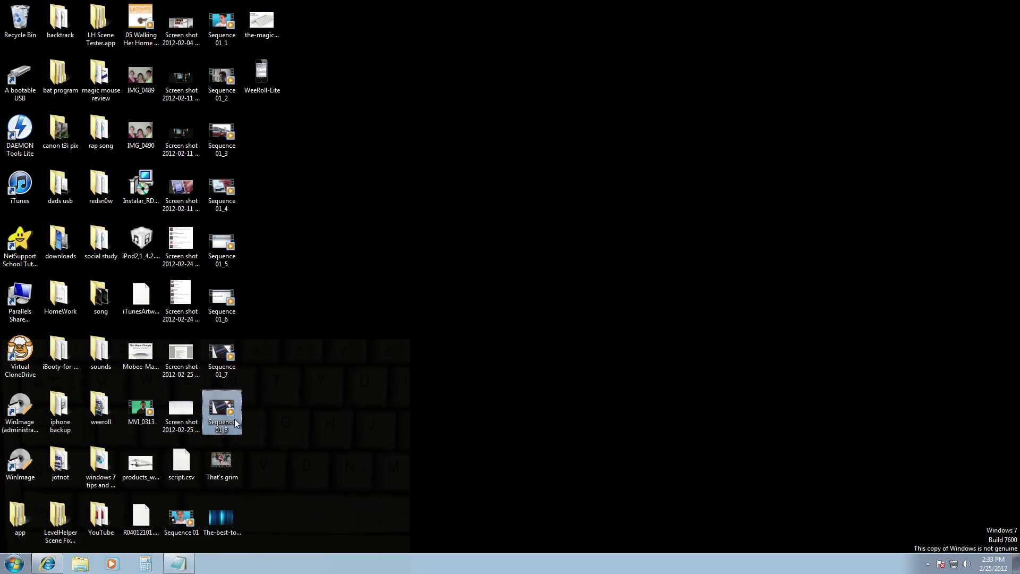
pyautogui.keyDown('ctrl'); pyautogui.click(222, 297); pyautogui.keyUp('ctrl')
pyautogui.keyDown('ctrl'); pyautogui.click(230, 249); pyautogui.keyUp('ctrl')
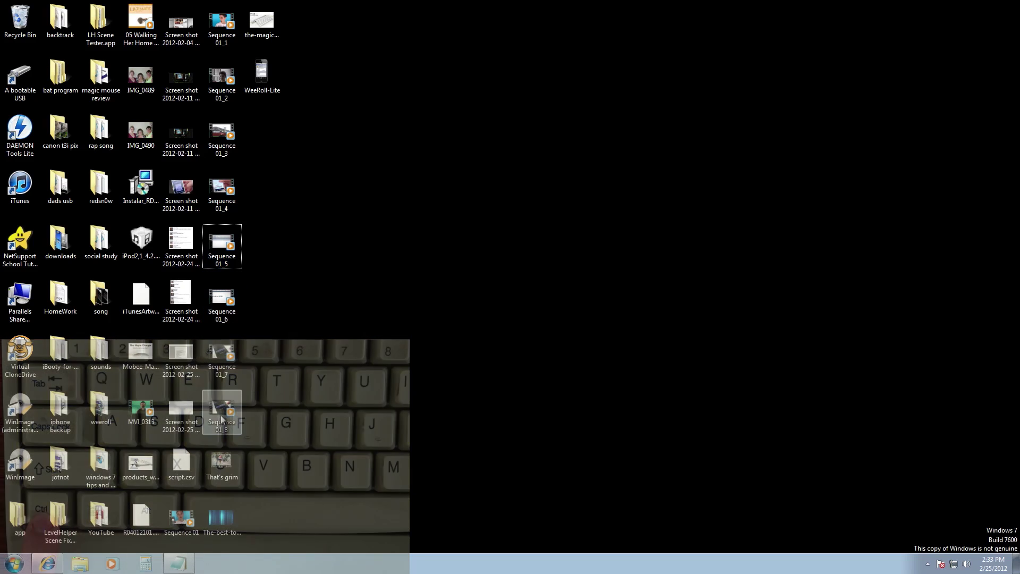
pyautogui.click(844, 361)
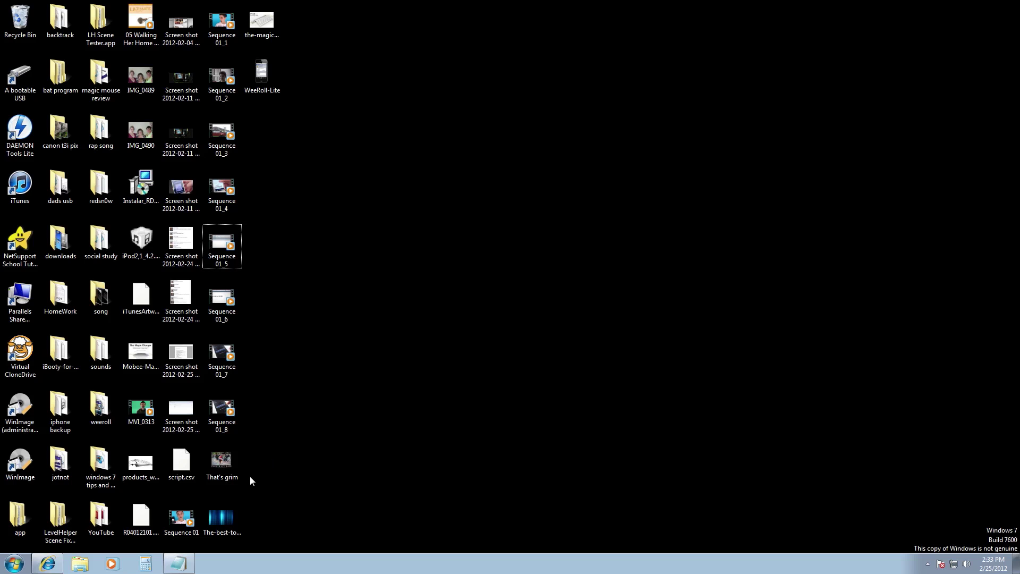
pyautogui.moveTo(337, 508); pyautogui.dragTo(170, 22)
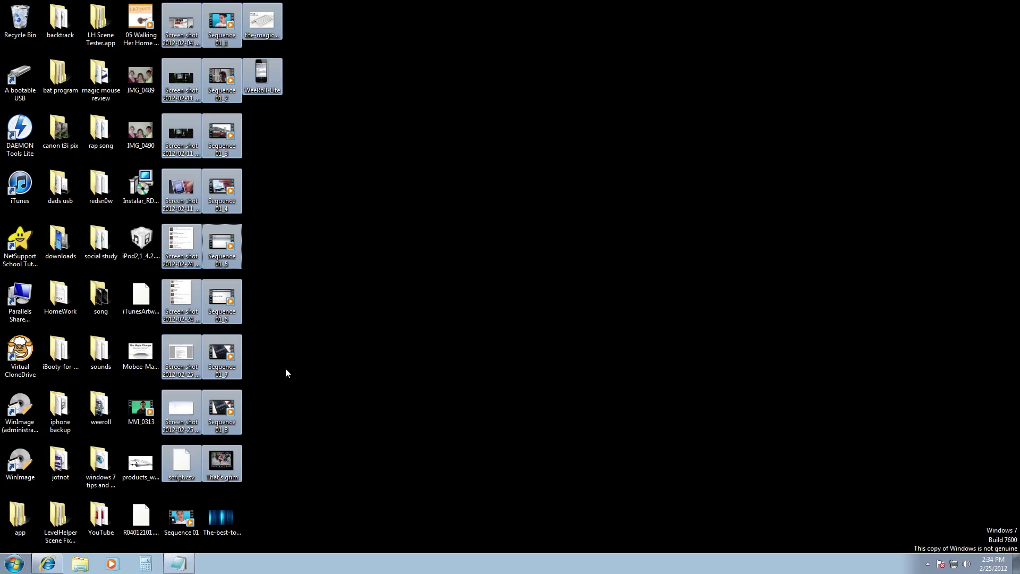
pyautogui.keyDown('ctrl'); pyautogui.click(208, 193); pyautogui.keyUp('ctrl')
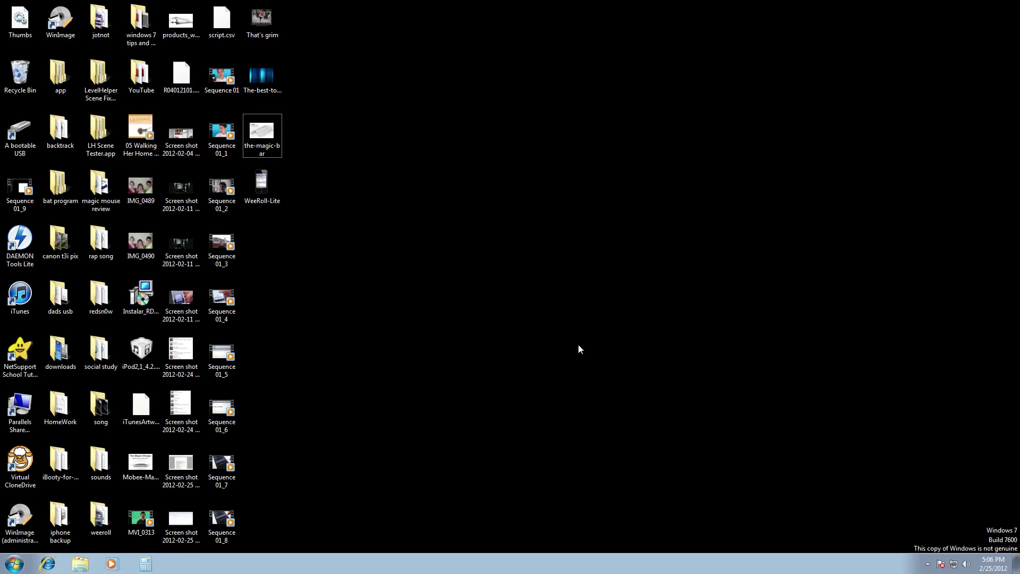
# Step: Open the Google browser, look through its Page and Safety menus, then open the Start menu
pyautogui.click(58, 558)
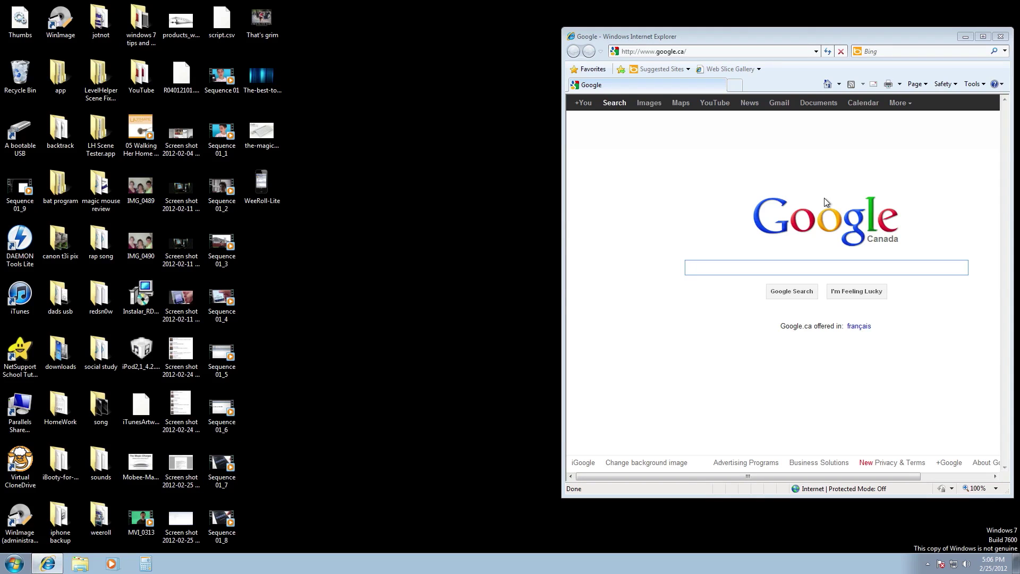
pyautogui.click(923, 84)
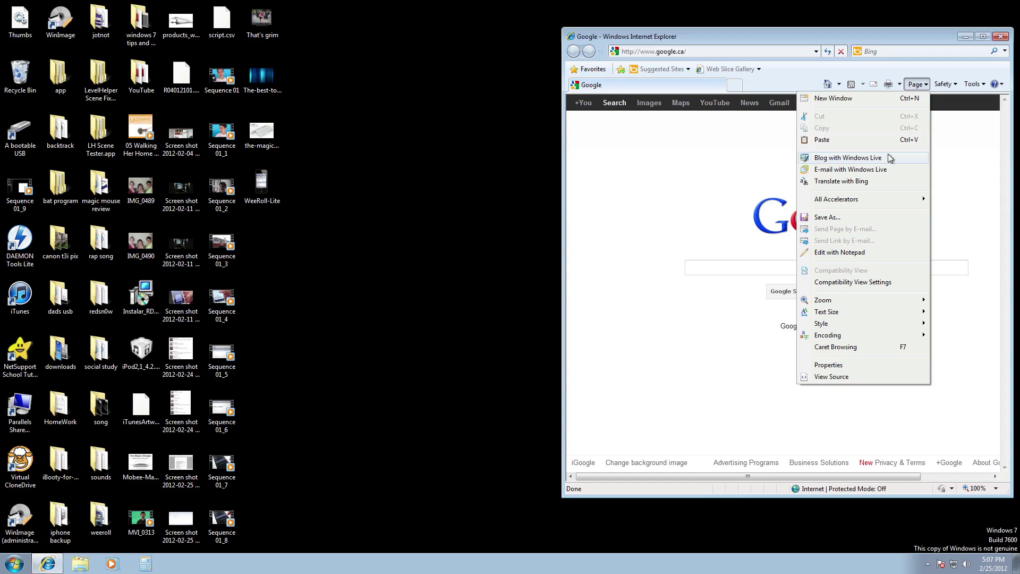
pyautogui.click(944, 84)
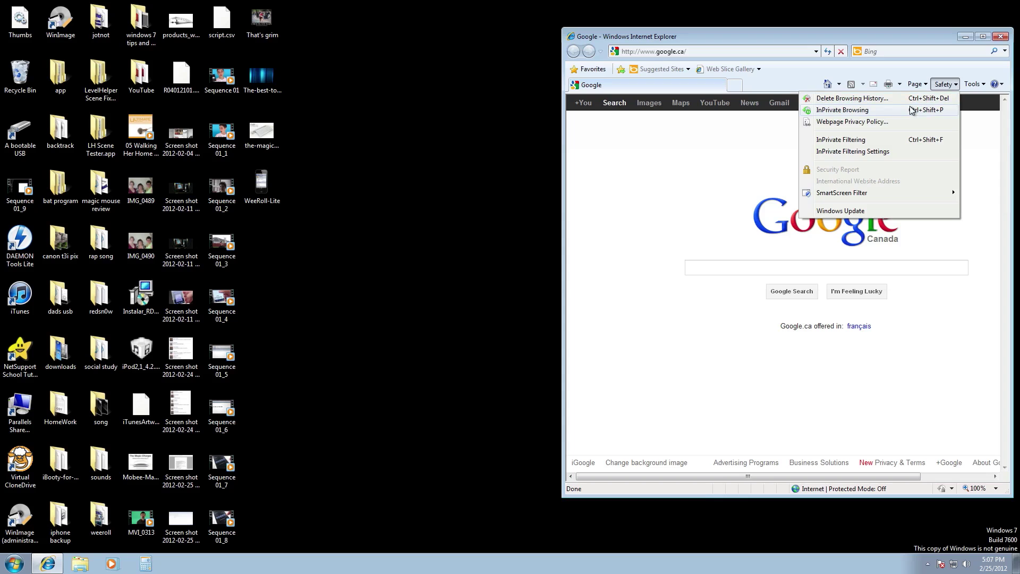
pyautogui.click(731, 176)
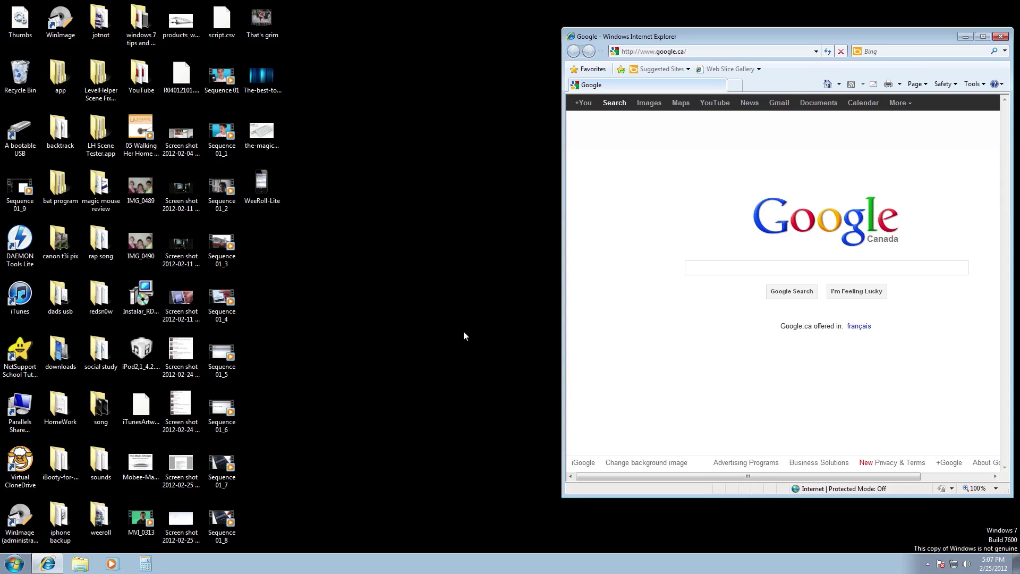
pyautogui.click(24, 560)
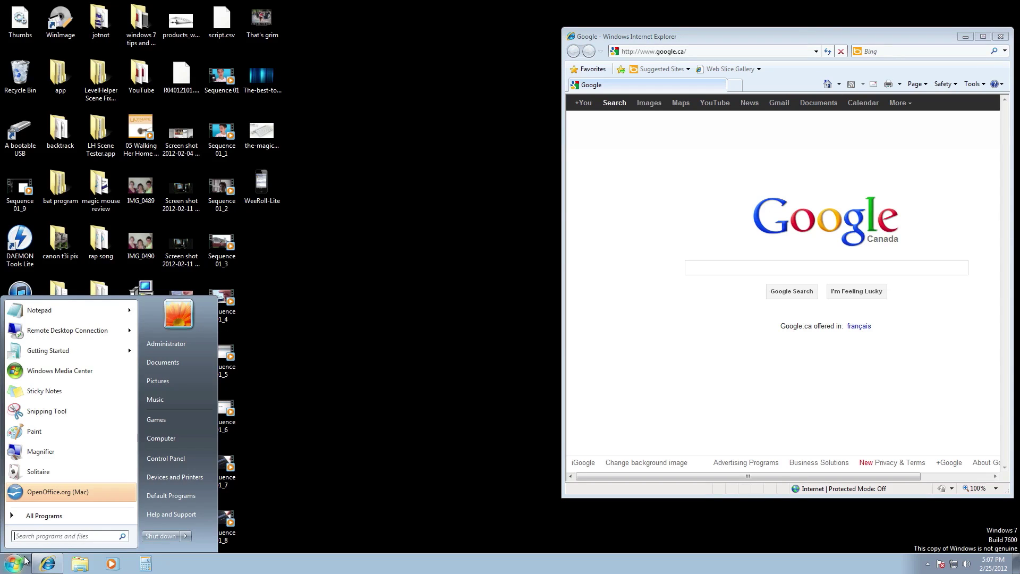
# Step: Launch Notepad from the Start search and search Google for 'hi'
pyautogui.write('notepad')
pyautogui.press('Return')
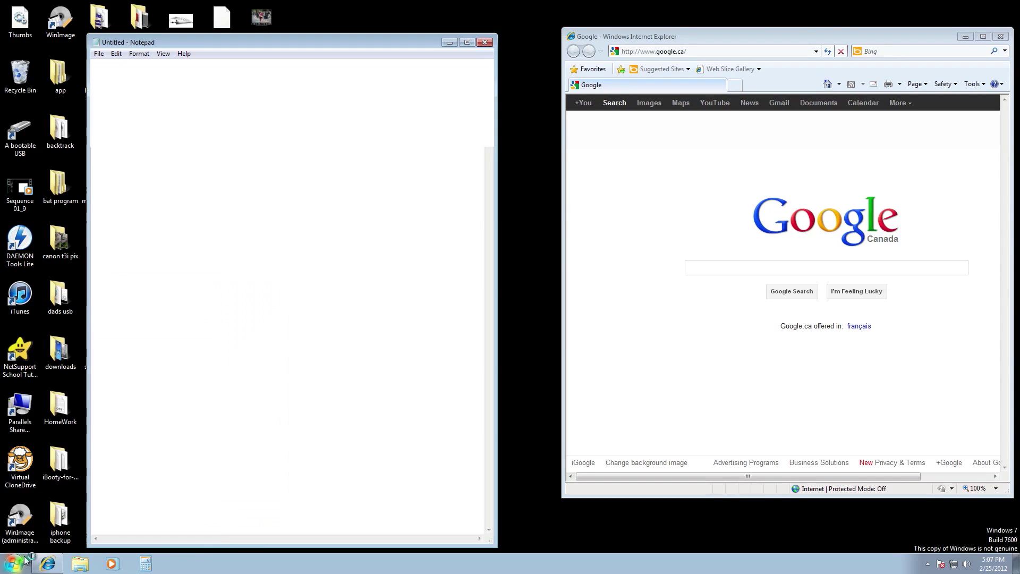
pyautogui.click(736, 268)
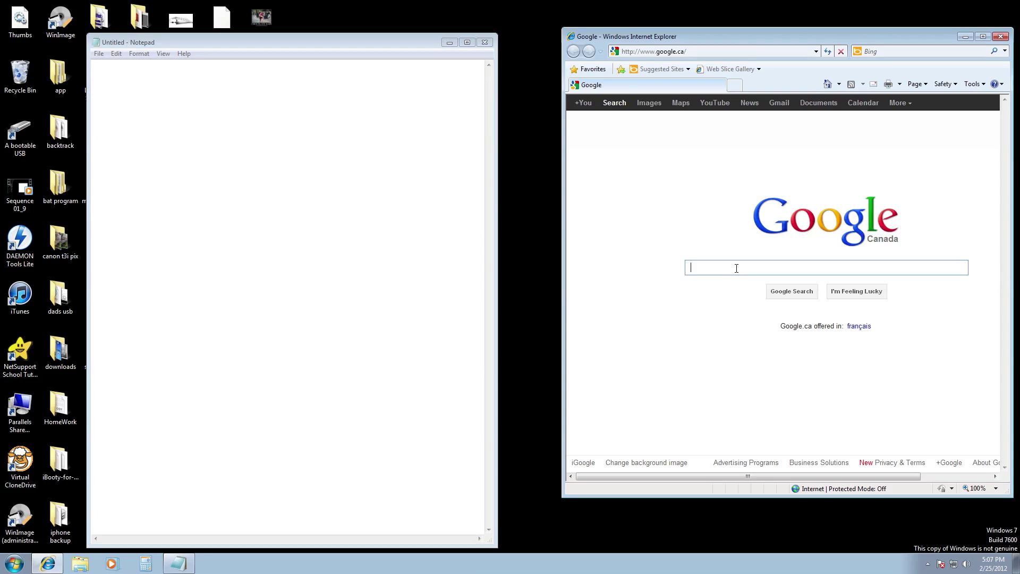
pyautogui.write('hi')
pyautogui.press('Return')
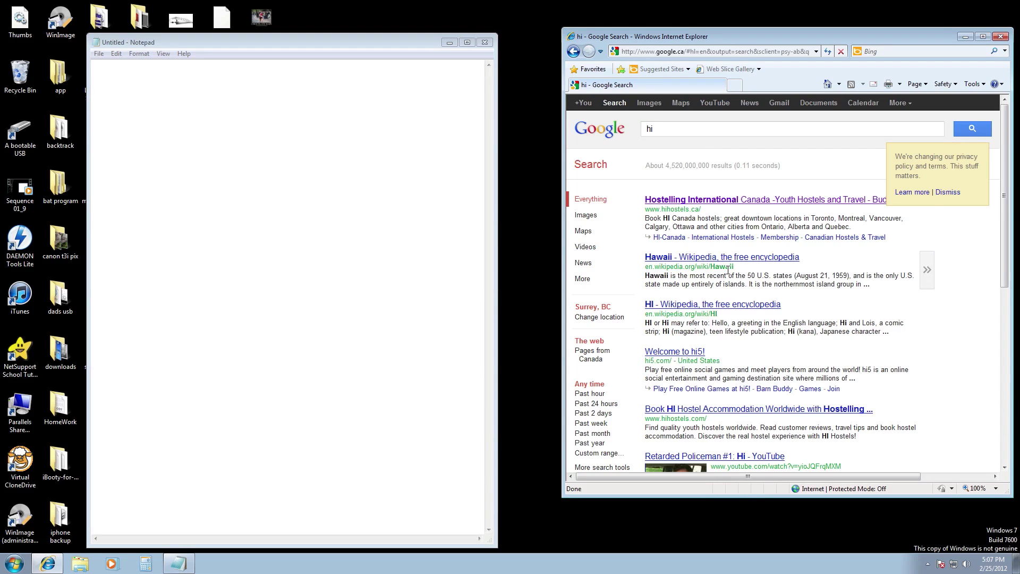
# Step: Copy the first result's snippet into Notepad, select all and delete it, then reselect the snippet
pyautogui.moveTo(853, 227); pyautogui.dragTo(648, 218)
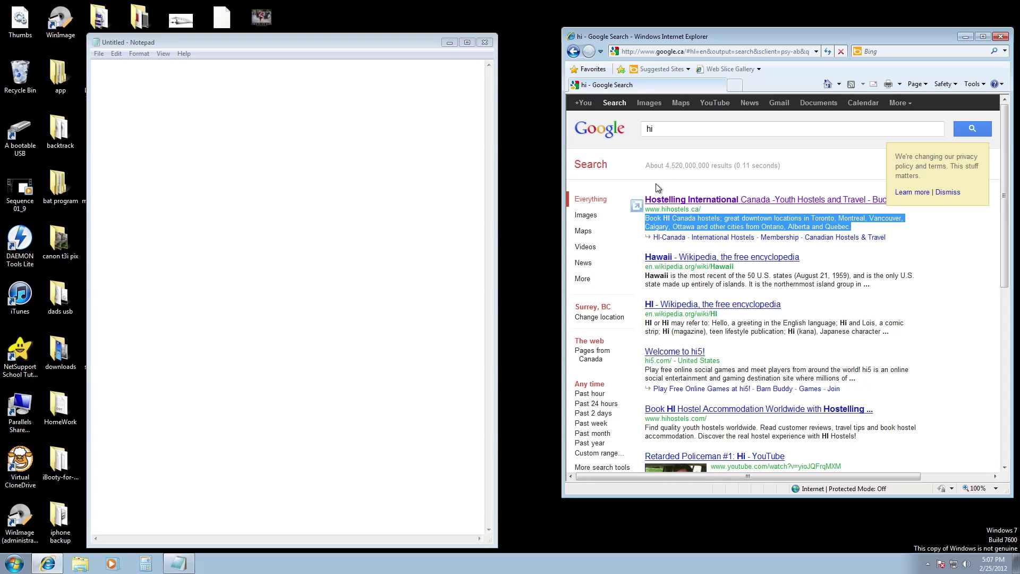
pyautogui.rightClick(668, 219)
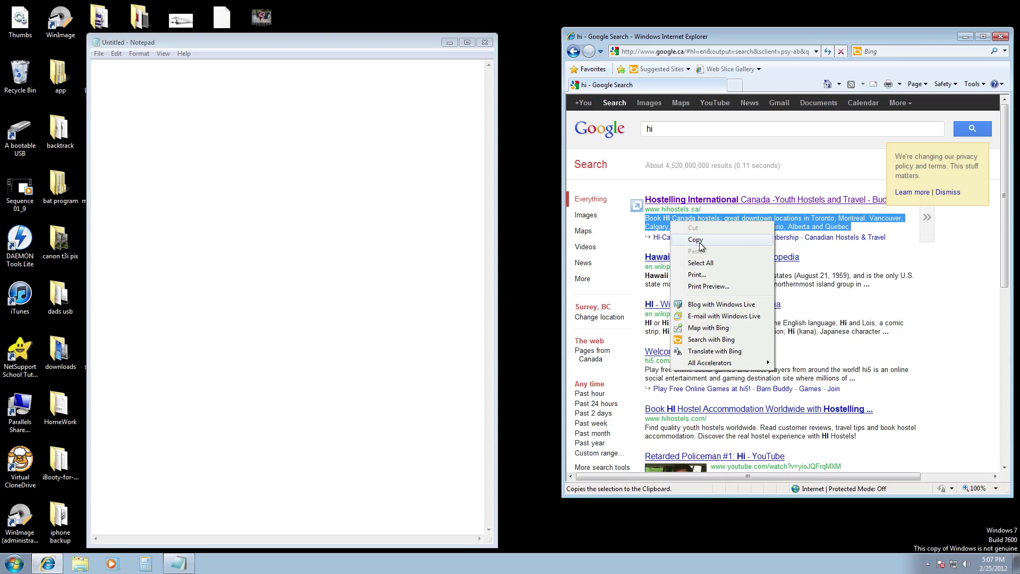
pyautogui.click(700, 245)
pyautogui.click(250, 152)
pyautogui.rightClick(250, 153)
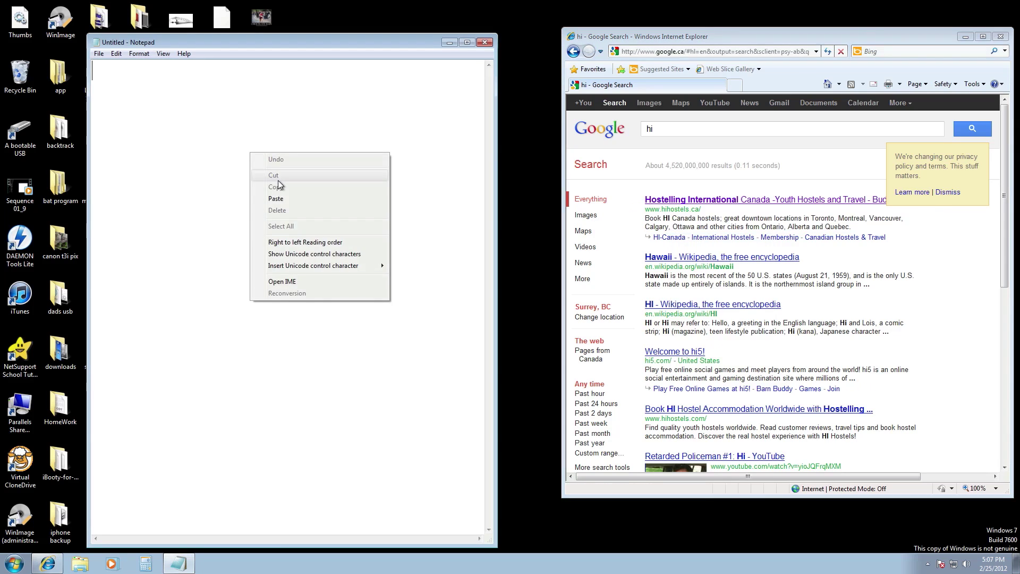
pyautogui.click(284, 199)
pyautogui.hotkey('ctrl', 'a')
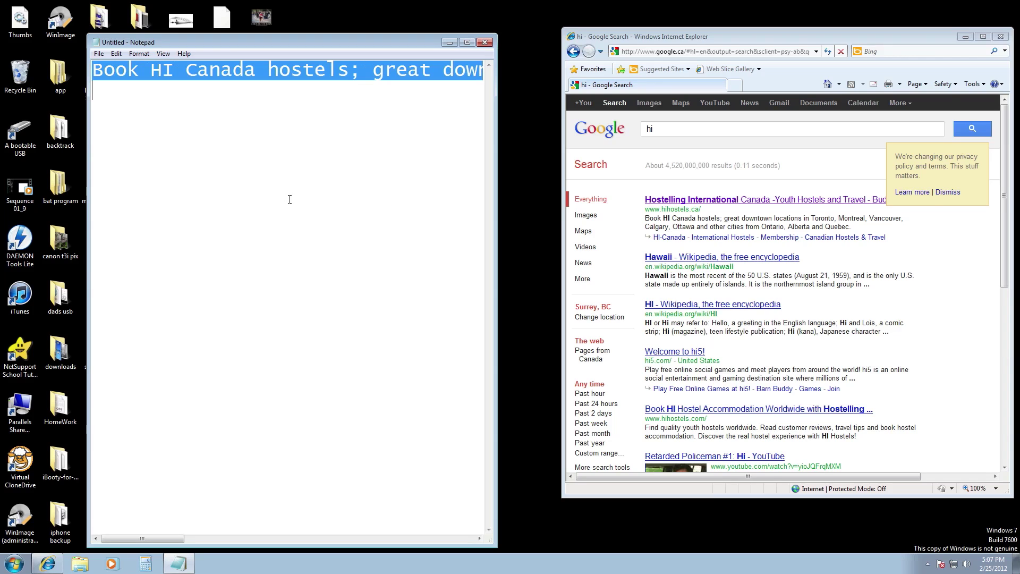
pyautogui.press('BackSpace')
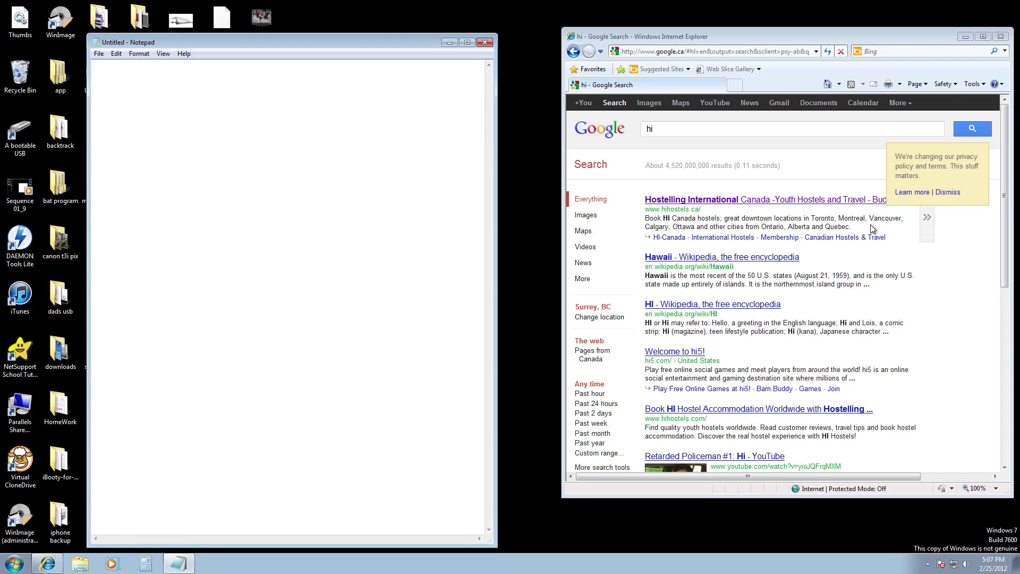
pyautogui.moveTo(853, 228); pyautogui.dragTo(646, 221)
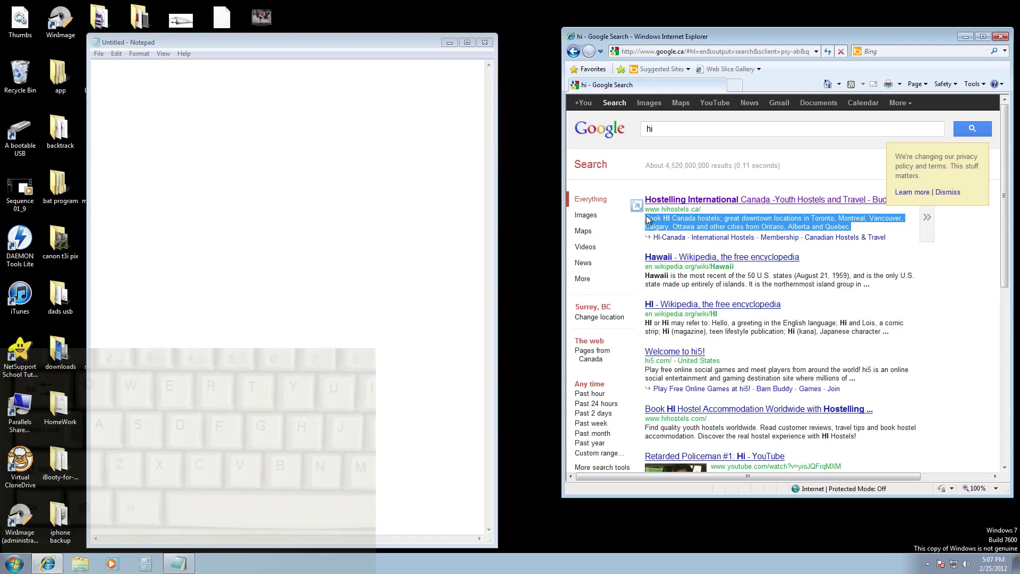
pyautogui.hotkey('ctrl', 'c')
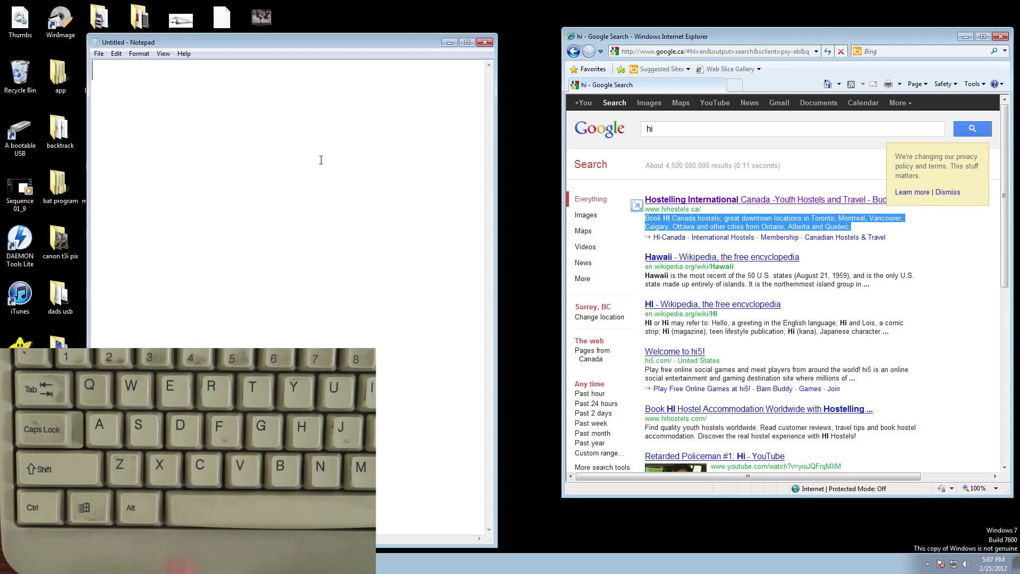
pyautogui.hotkey('ctrl', 'v')
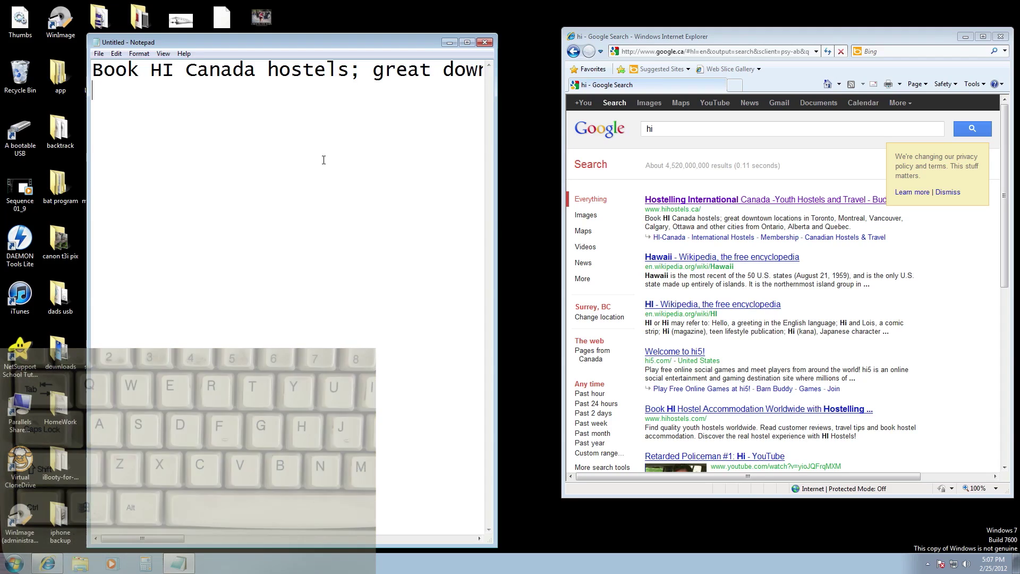
pyautogui.hotkey('ctrl', 'a')
pyautogui.press('Delete')
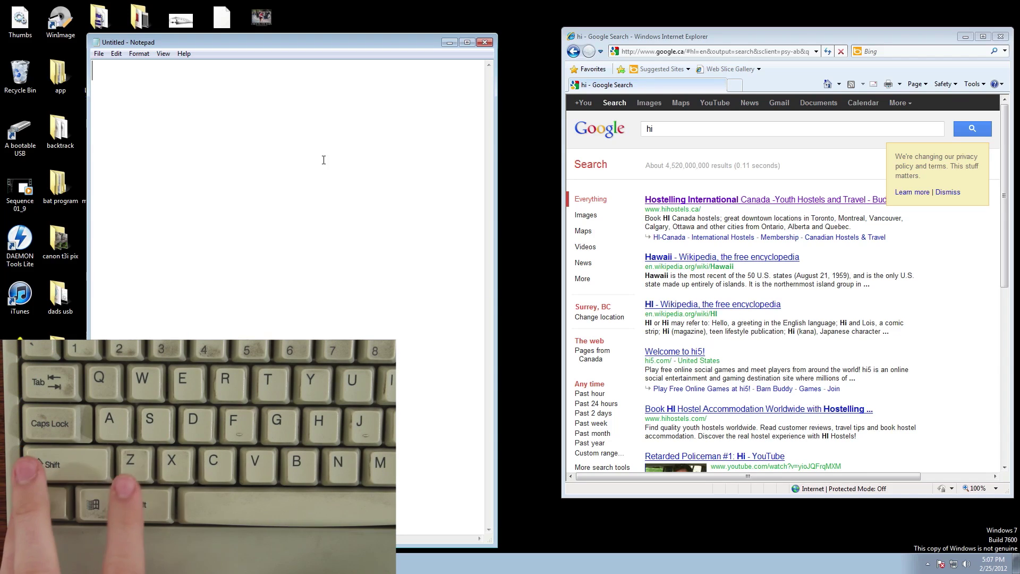
pyautogui.hotkey('ctrl', 'v')
pyautogui.hotkey('ctrl', 'a')
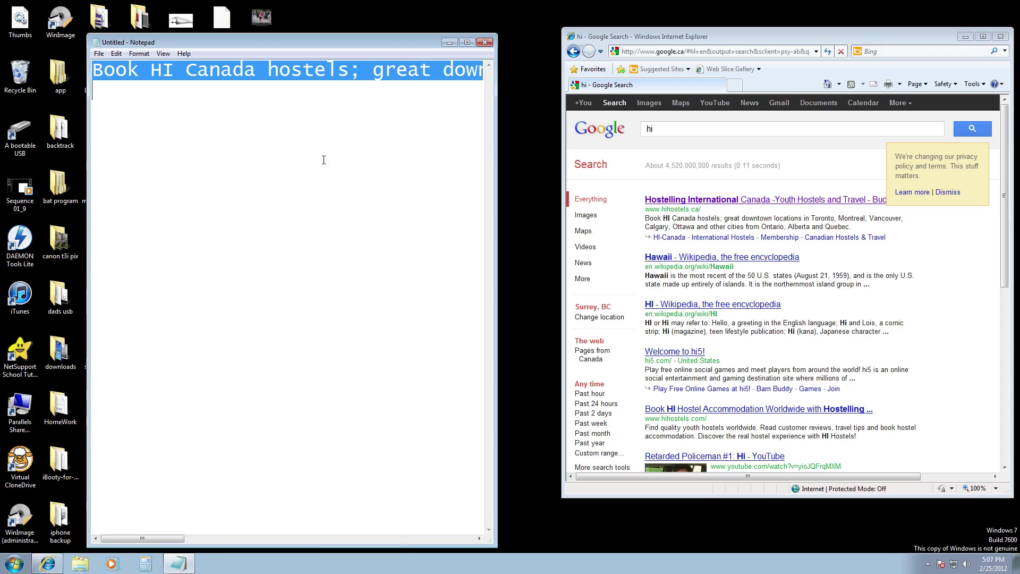
pyautogui.press('Left')
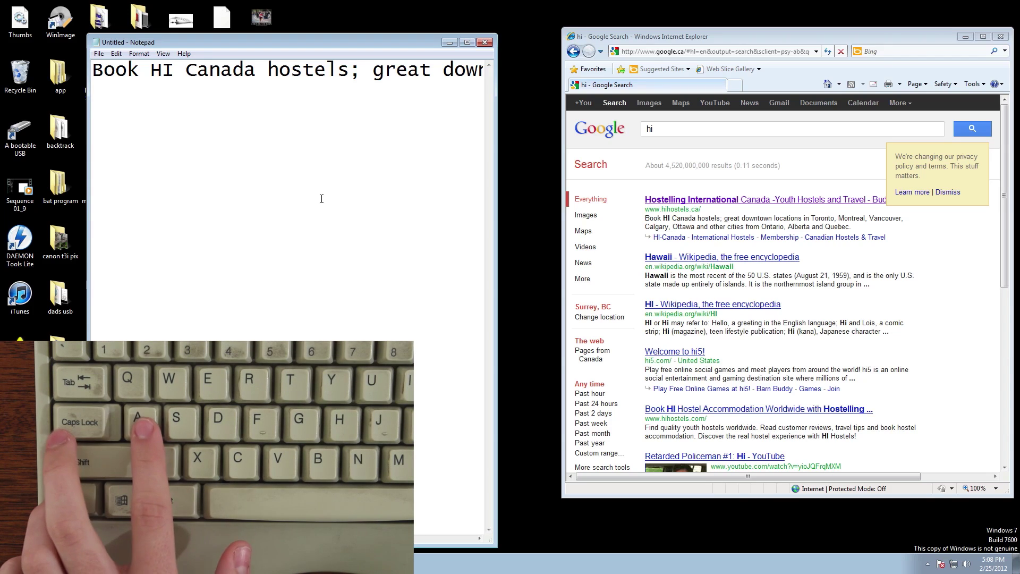
pyautogui.hotkey('ctrl', 'a')
pyautogui.press('BackSpace')
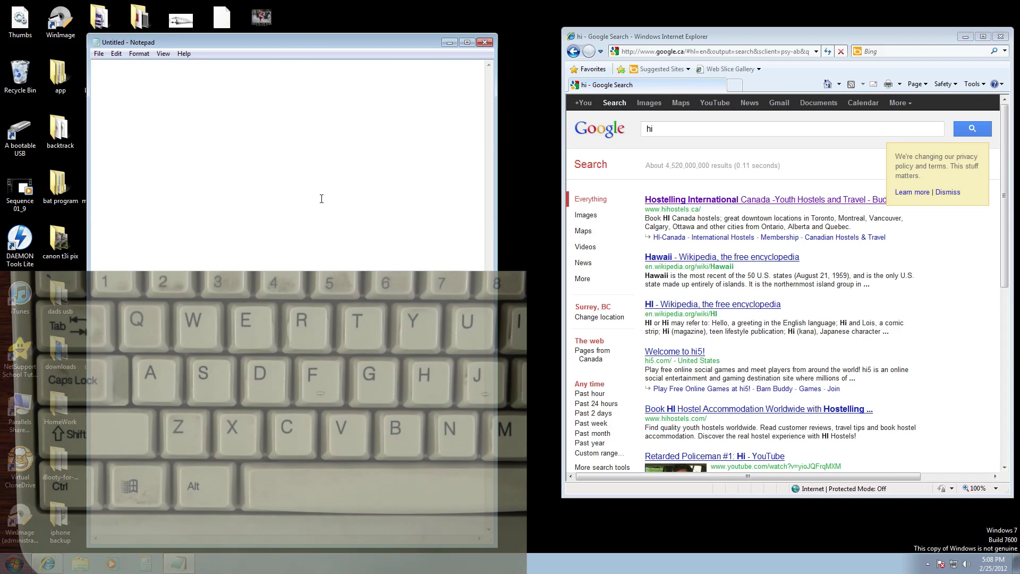
# Step: Type 'hi', save it as jjjjsdfs.txt in My Documents with Ctrl+S, then extend the text to 'his sdff'
pyautogui.write('hi')
pyautogui.hotkey('ctrl', 's')
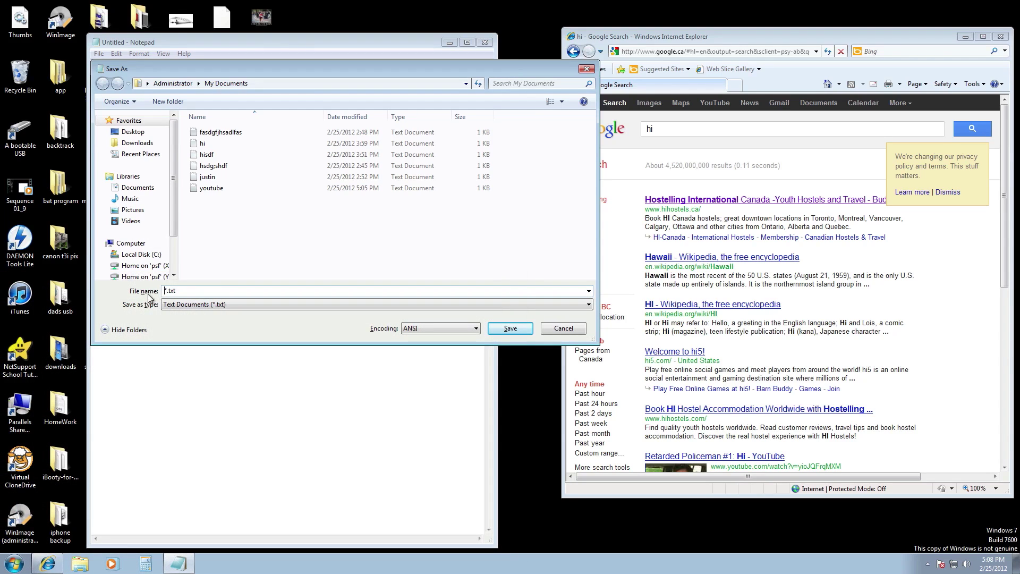
pyautogui.press('Home')
pyautogui.press('Delete')
pyautogui.write('jjjjsdfs')
pyautogui.press('Return')
pyautogui.write('s sdff')
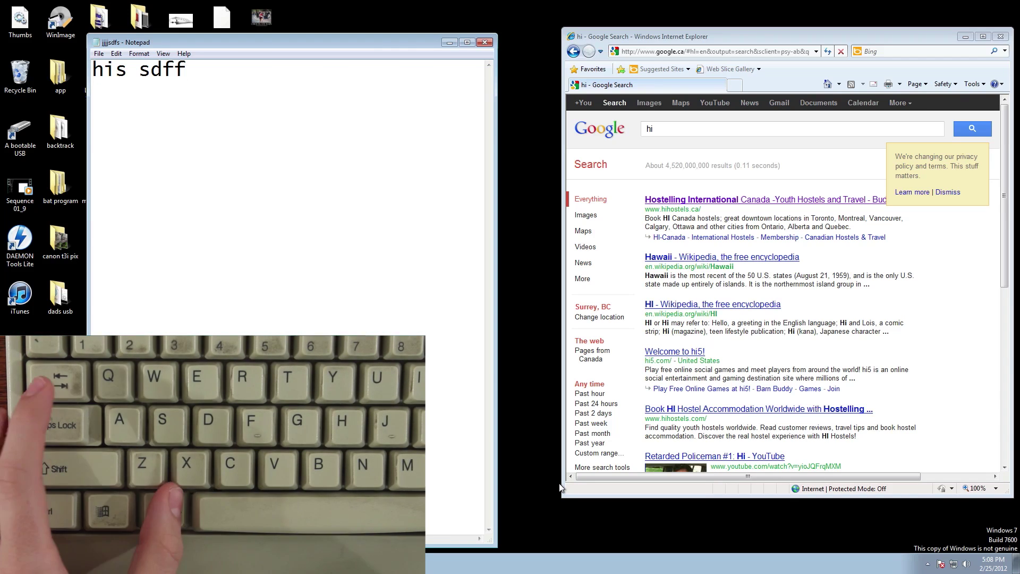
# Step: Cycle windows with Alt+Tab, toggle Show Desktop off and on, and bring the browser forward
pyautogui.hotkey('alt', 'Tab')
pyautogui.hotkey('alt', 'Tab')
pyautogui.hotkey('alt', 'Tab')
pyautogui.hotkey('alt', 'Tab')
pyautogui.hotkey('alt', 'Tab')
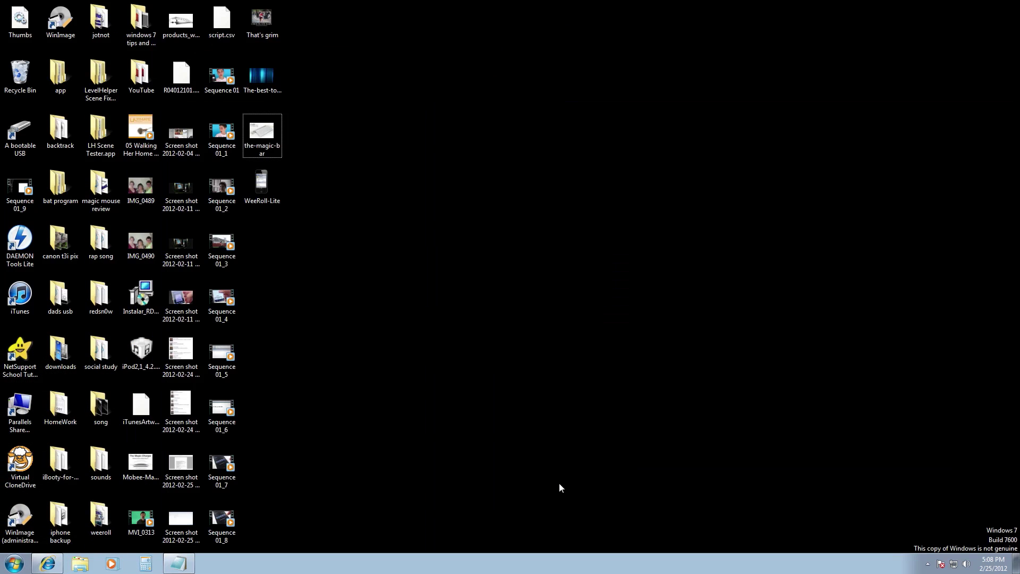
pyautogui.hotkey('alt', 'Tab')
pyautogui.hotkey('alt', 'Tab')
pyautogui.hotkey('alt', 'Tab')
pyautogui.hotkey('alt', 'Tab')
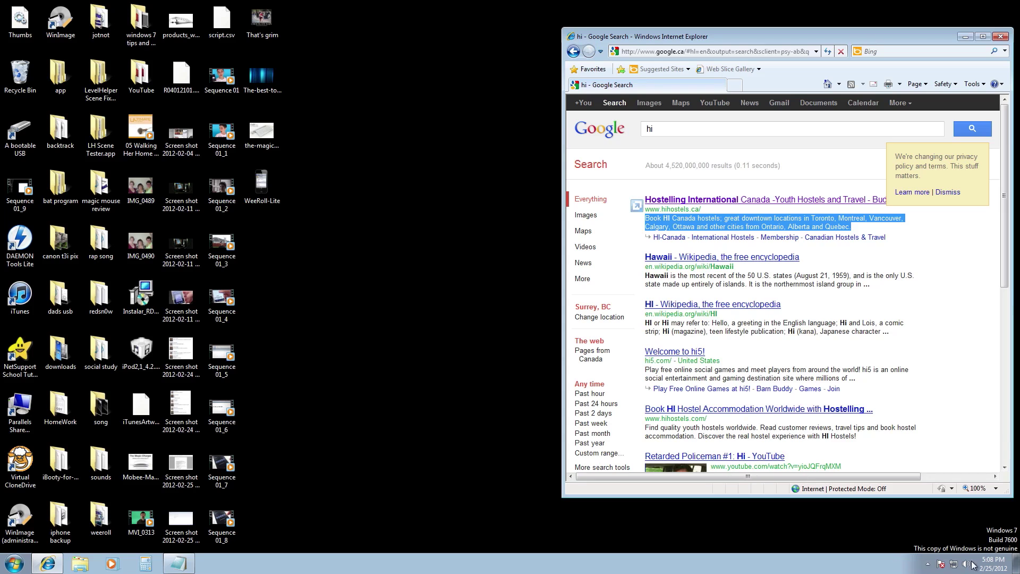
pyautogui.click(1016, 560)
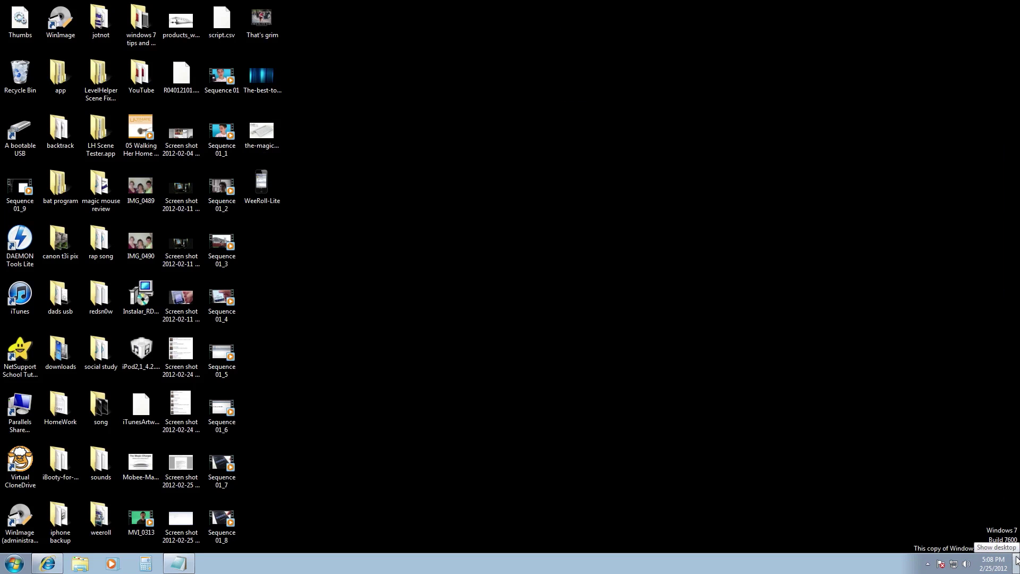
pyautogui.click(1015, 559)
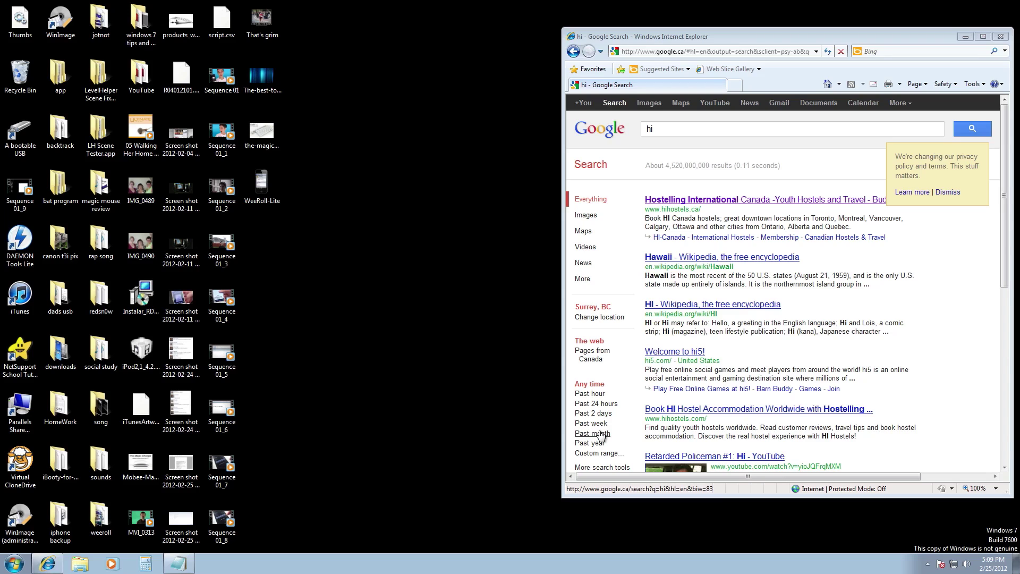
pyautogui.click(920, 240)
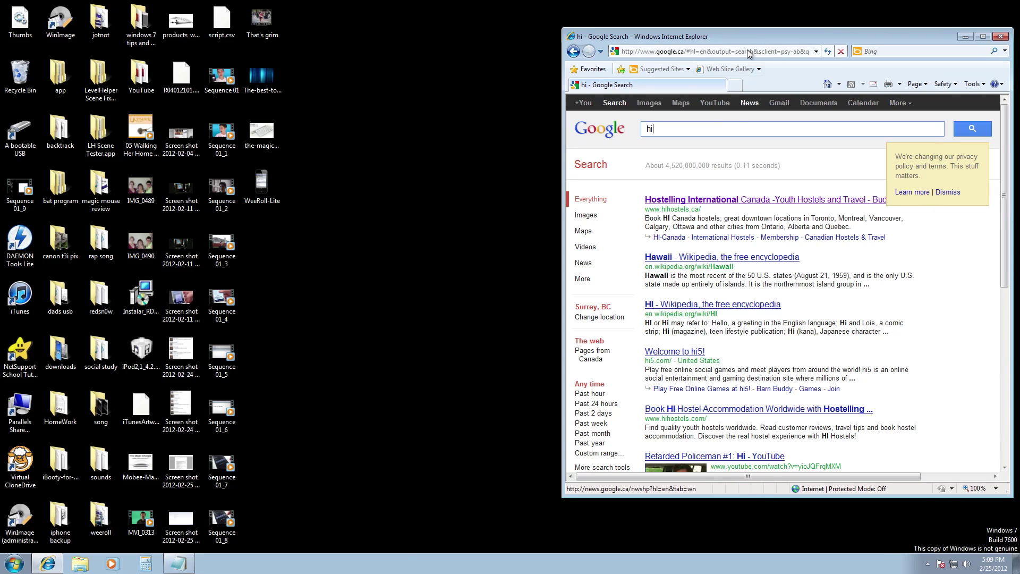
# Step: Maximize the browser, then use Ctrl+F to find 'hi' and step through its matches
pyautogui.moveTo(730, 34); pyautogui.dragTo(590, 0)
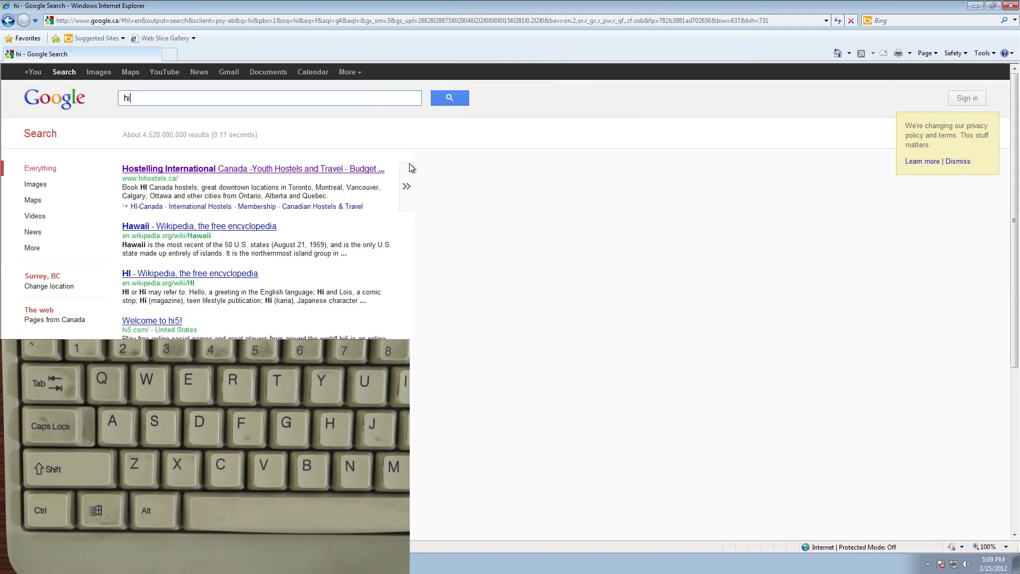
pyautogui.hotkey('ctrl', 'f')
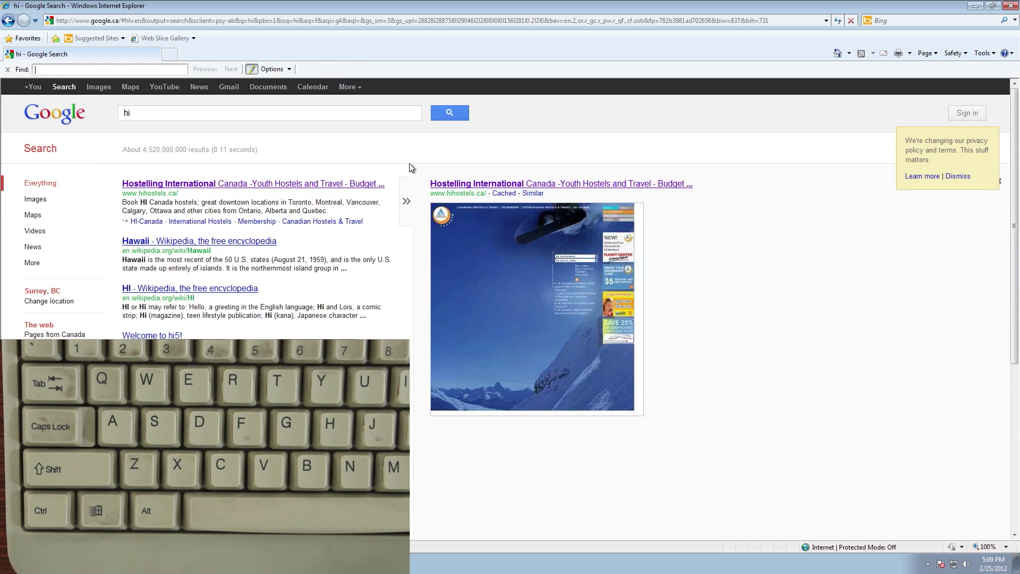
pyautogui.write('hi')
pyautogui.press('Return')
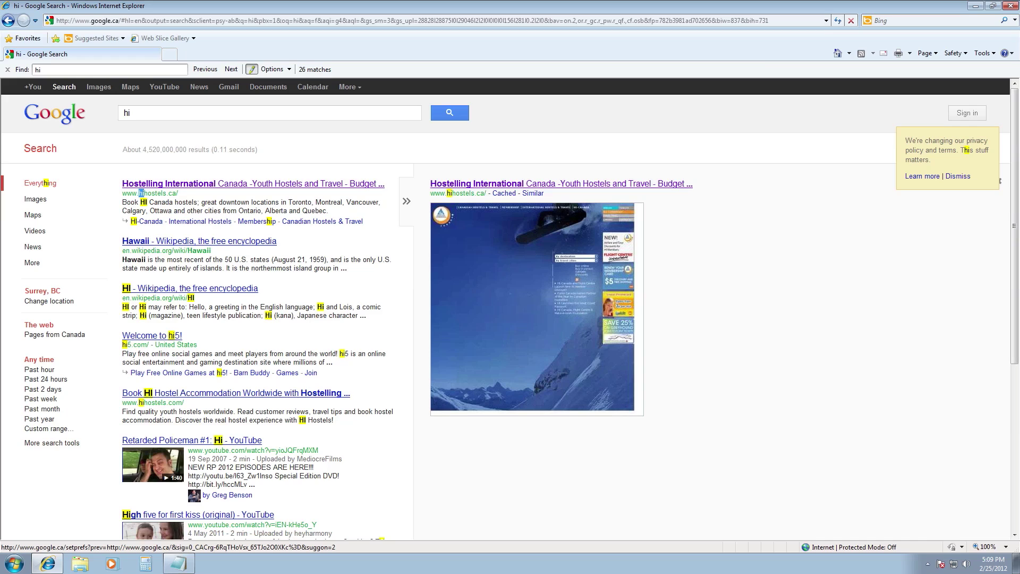
pyautogui.press('Return')
pyautogui.press('Return')
pyautogui.press('Return')
pyautogui.press('Return')
pyautogui.press('Return')
pyautogui.press('Return')
pyautogui.press('Return')
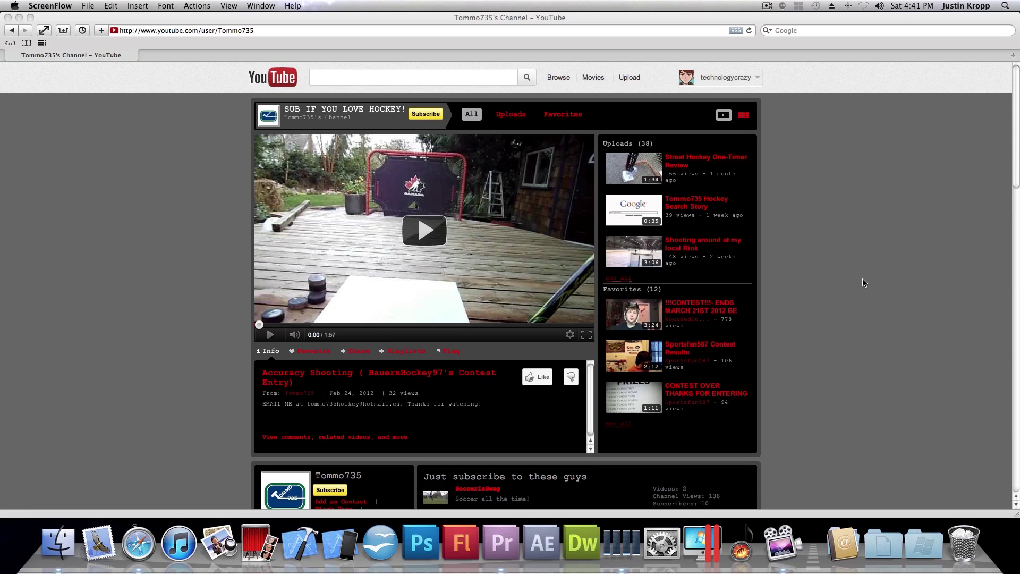
# Step: Briefly play and pause the featured shooting clip, then list the hockey channel's uploads by date added
pyautogui.click(424, 230)
pyautogui.click(446, 249)
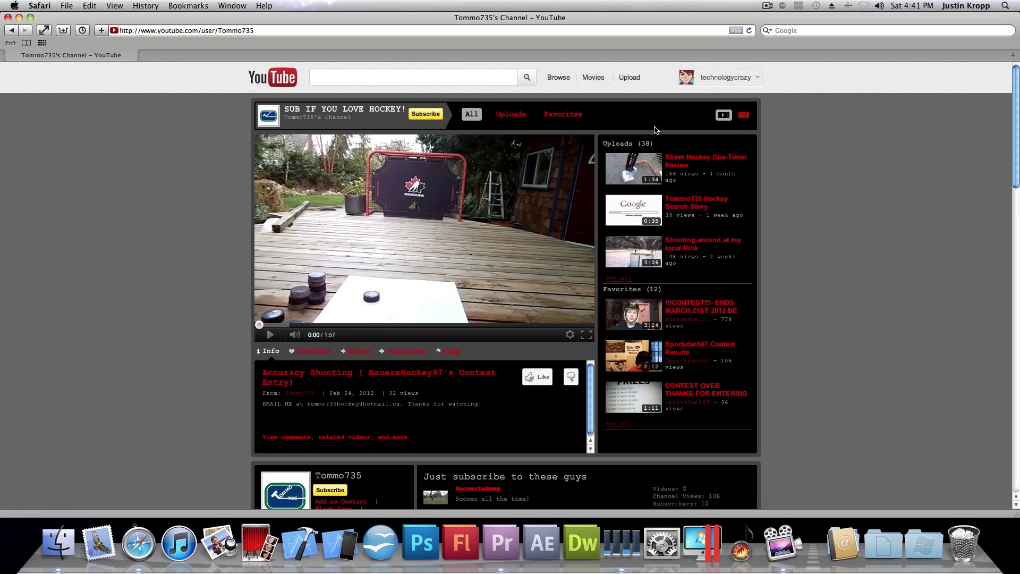
pyautogui.click(611, 144)
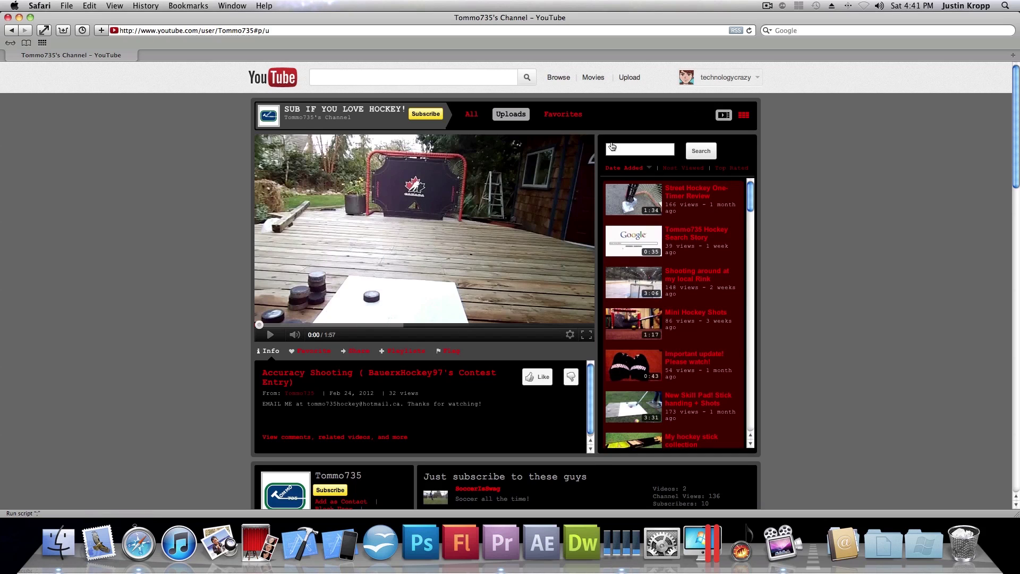